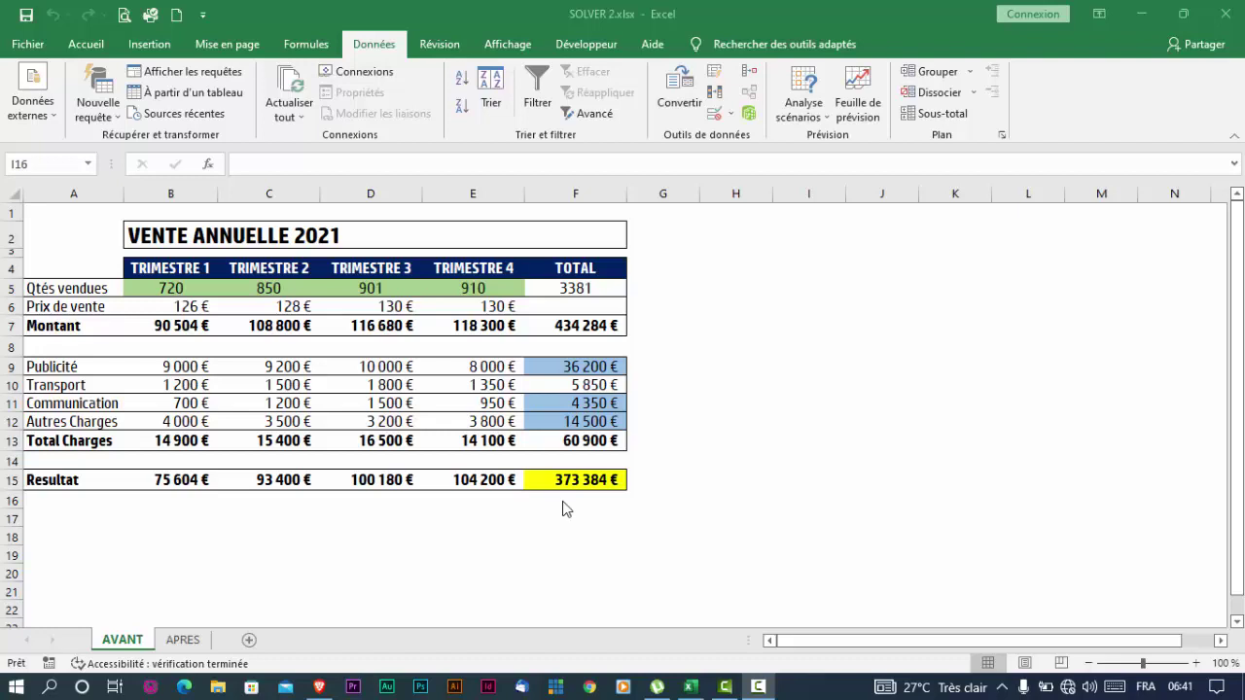
- Switch to the APRES sheet with the sales simulation and the Solver question
click(183, 639)
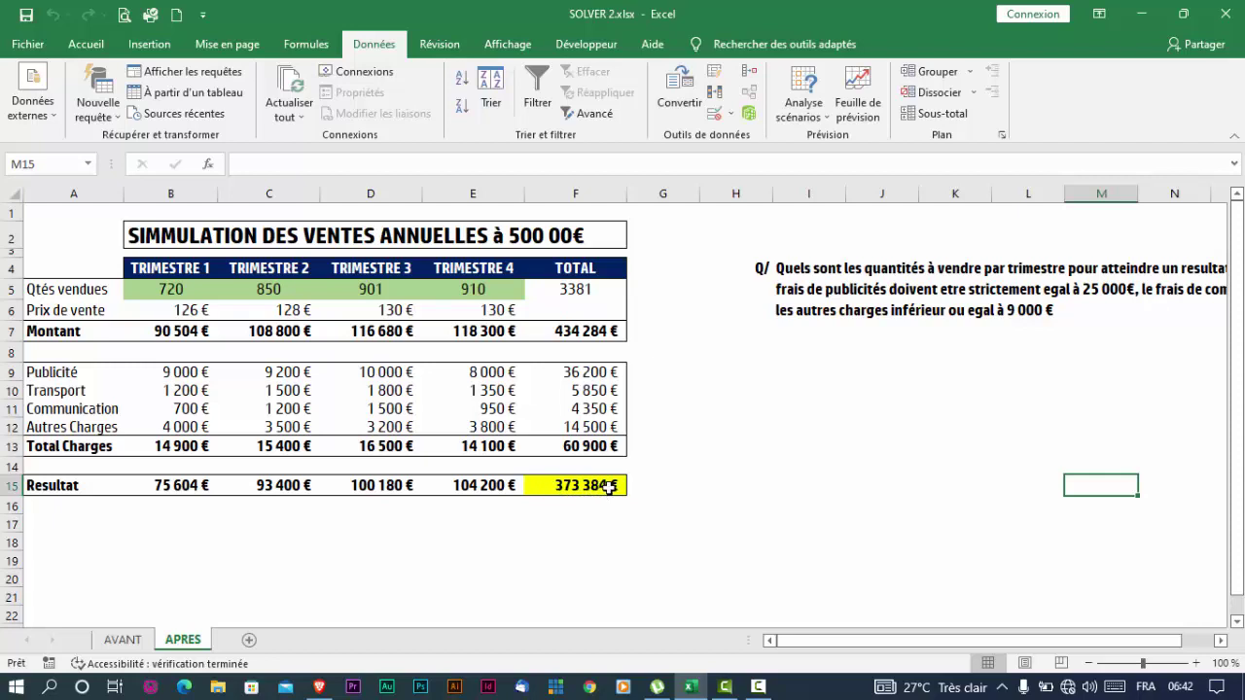
- Scroll right to read the full question about reaching a 500 000 € annual result
click(1220, 641)
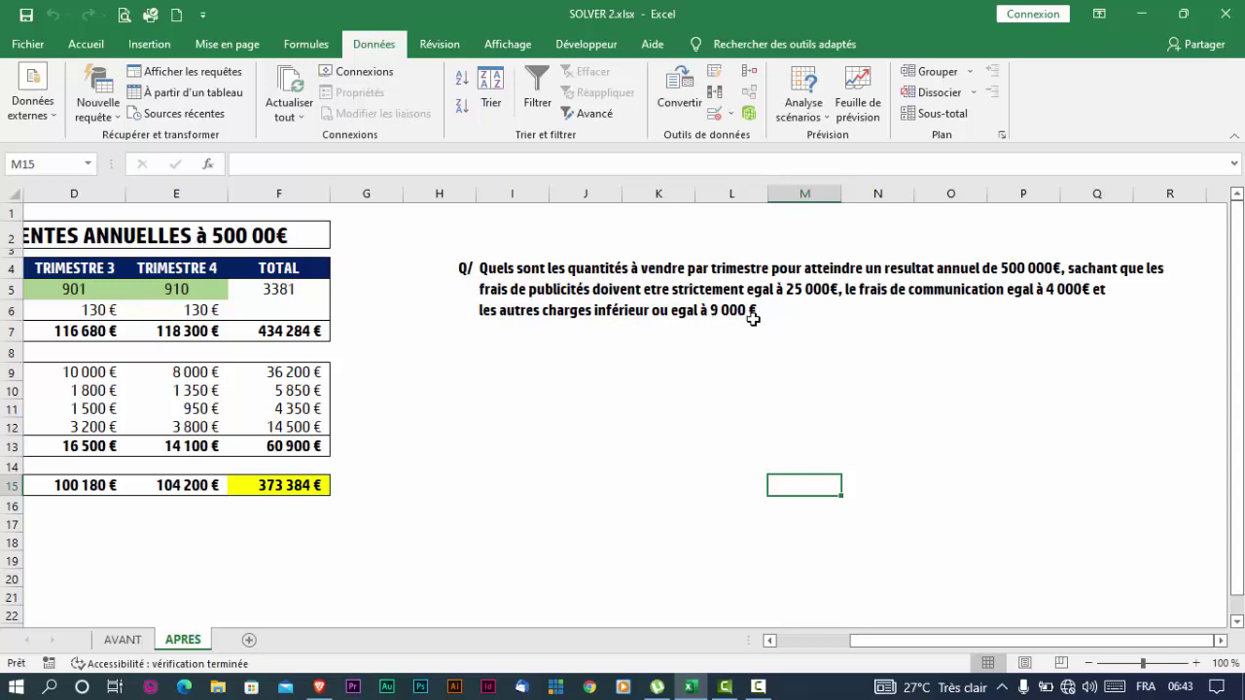
- Scroll back to column A so the whole simulation table is visible
click(770, 641)
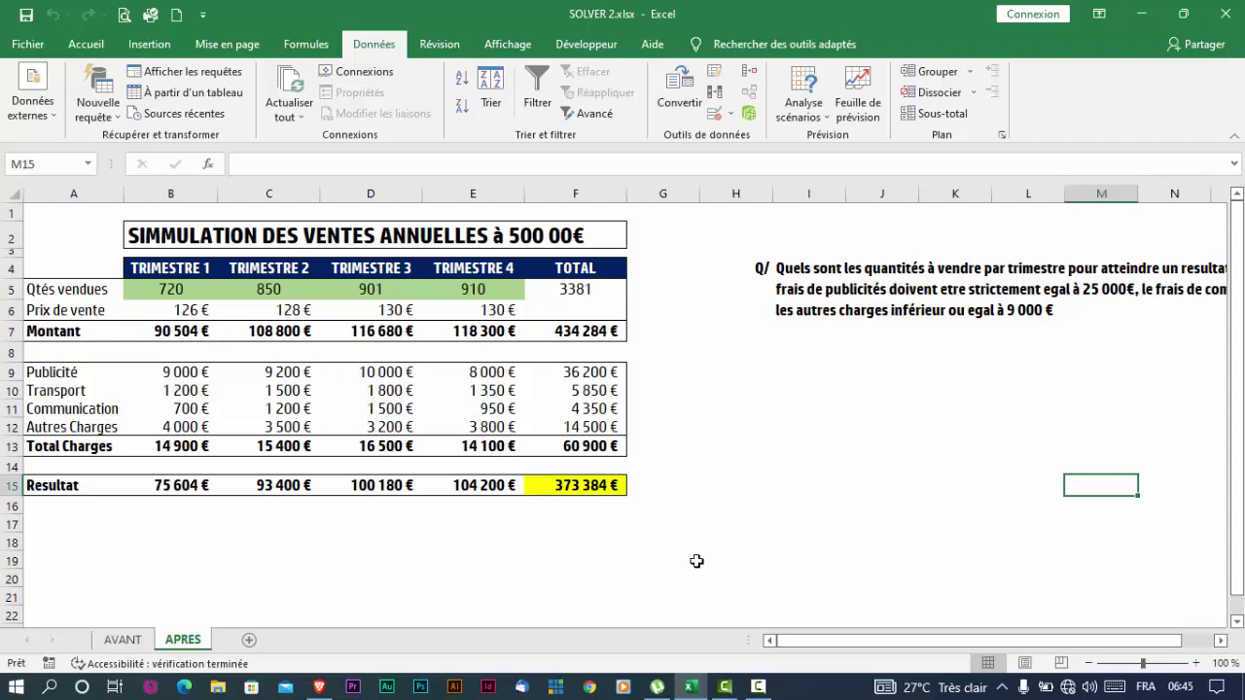
- Open Excel Options on the Compléments page with Compléments Excel chosen in Gérer
click(28, 45)
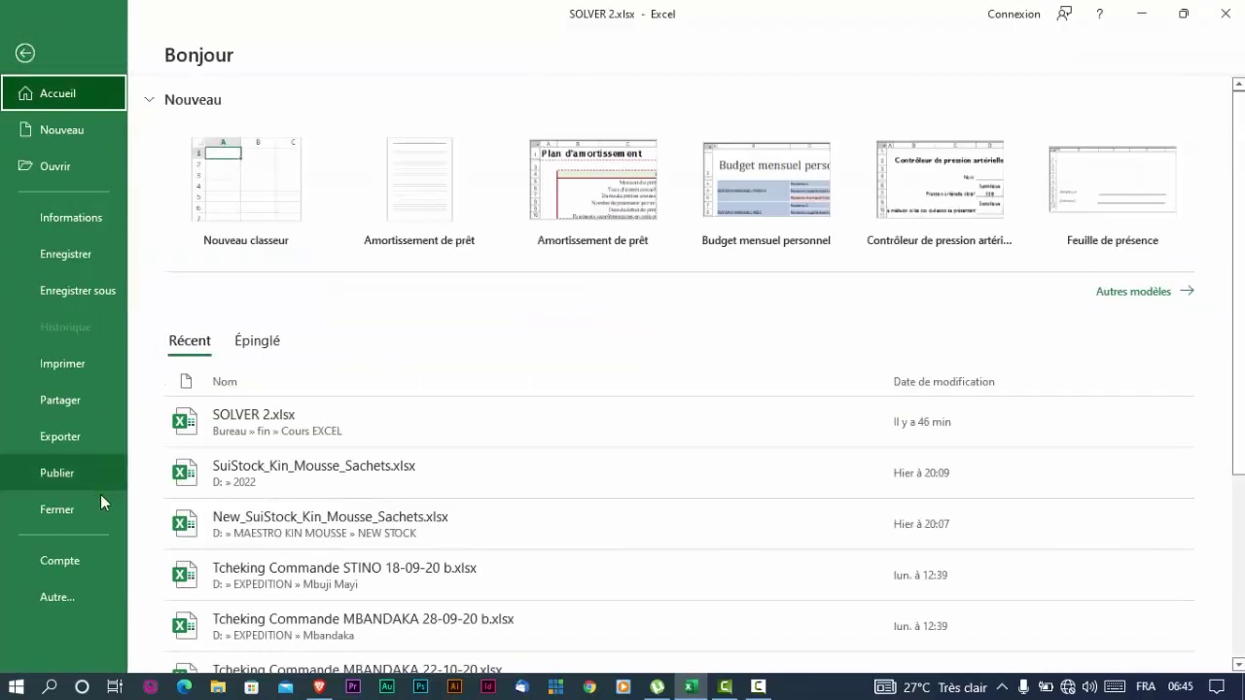
click(67, 601)
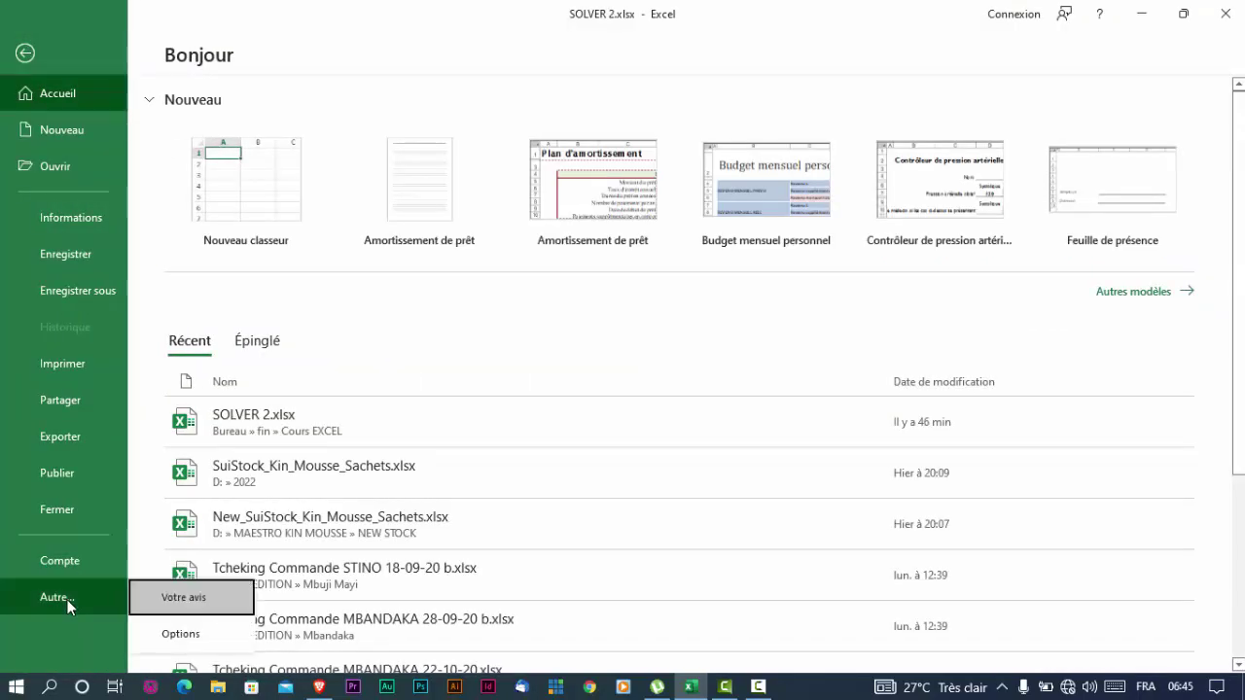
click(182, 638)
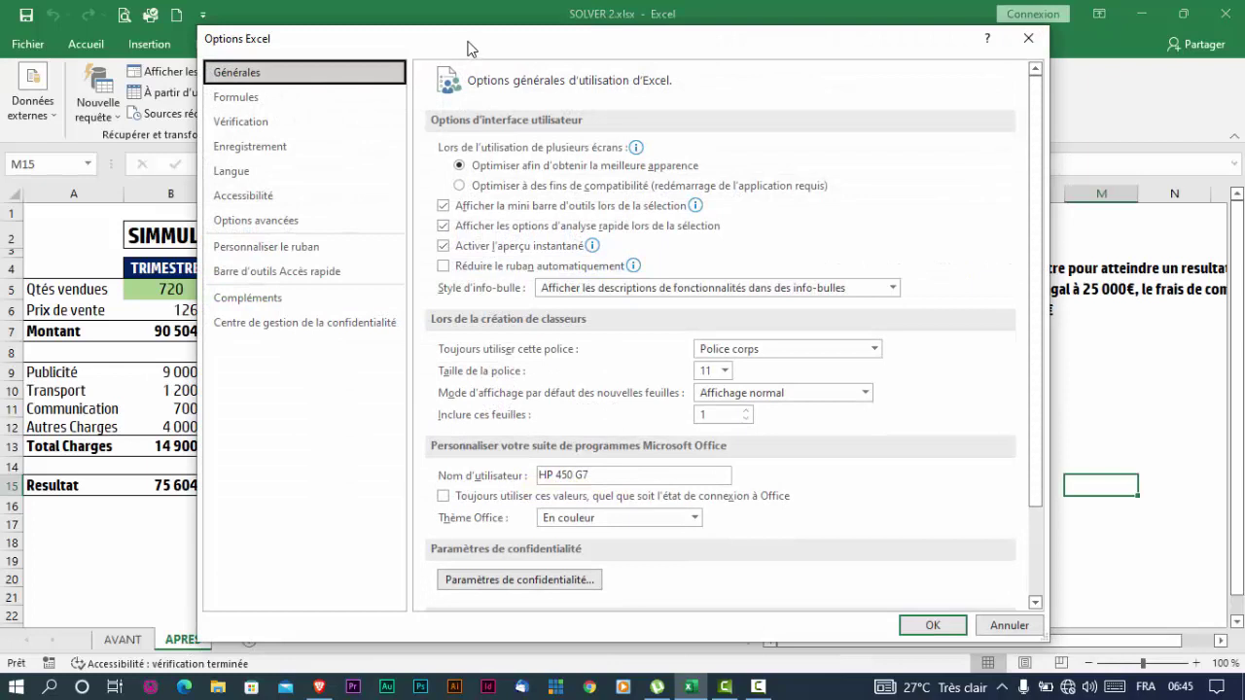
drag(466, 49, 458, 43)
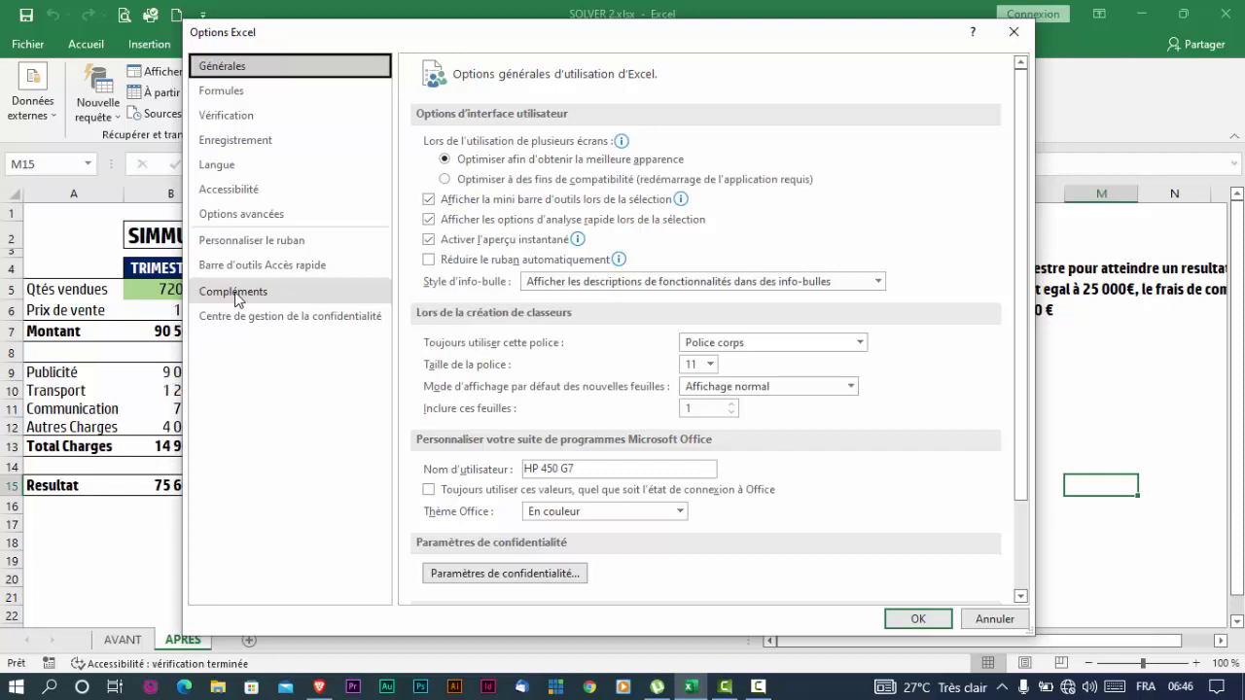
click(261, 299)
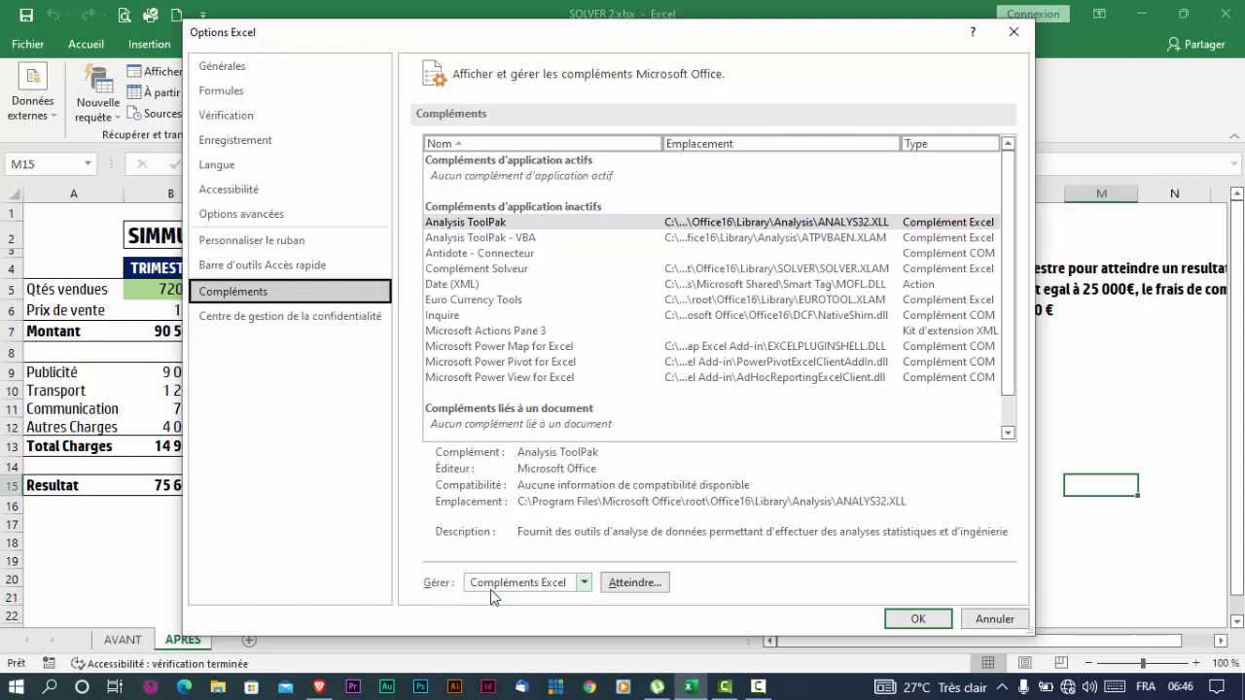
click(584, 582)
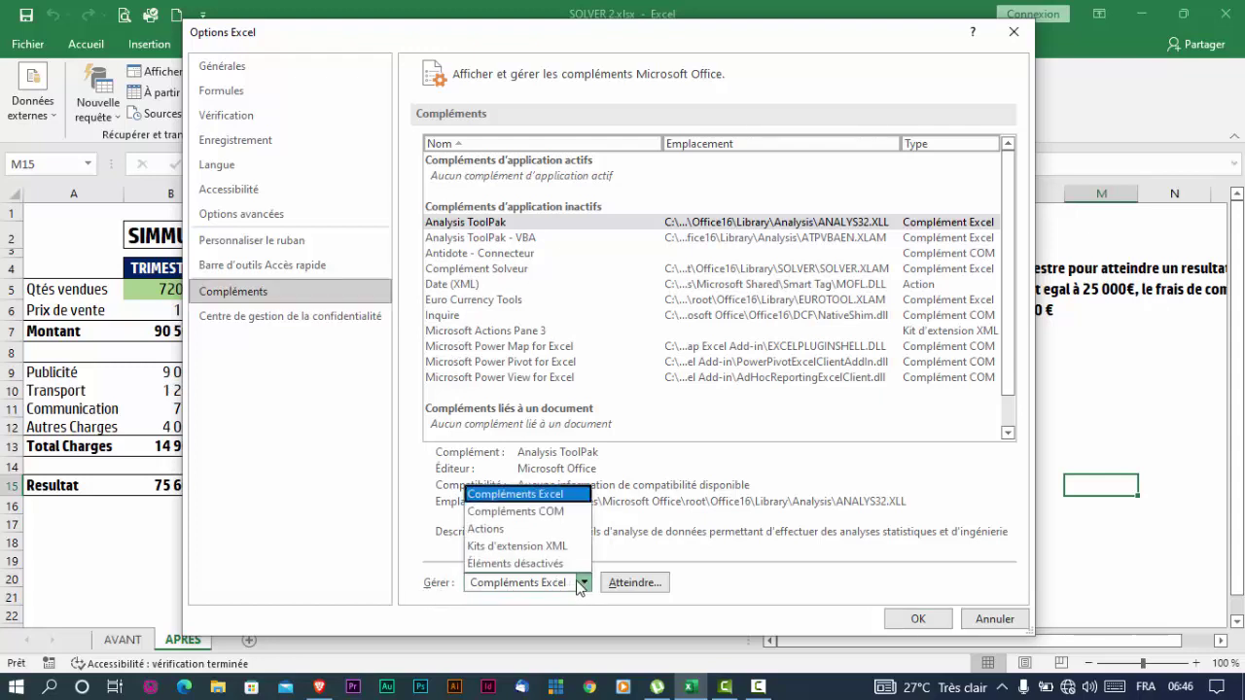
click(536, 498)
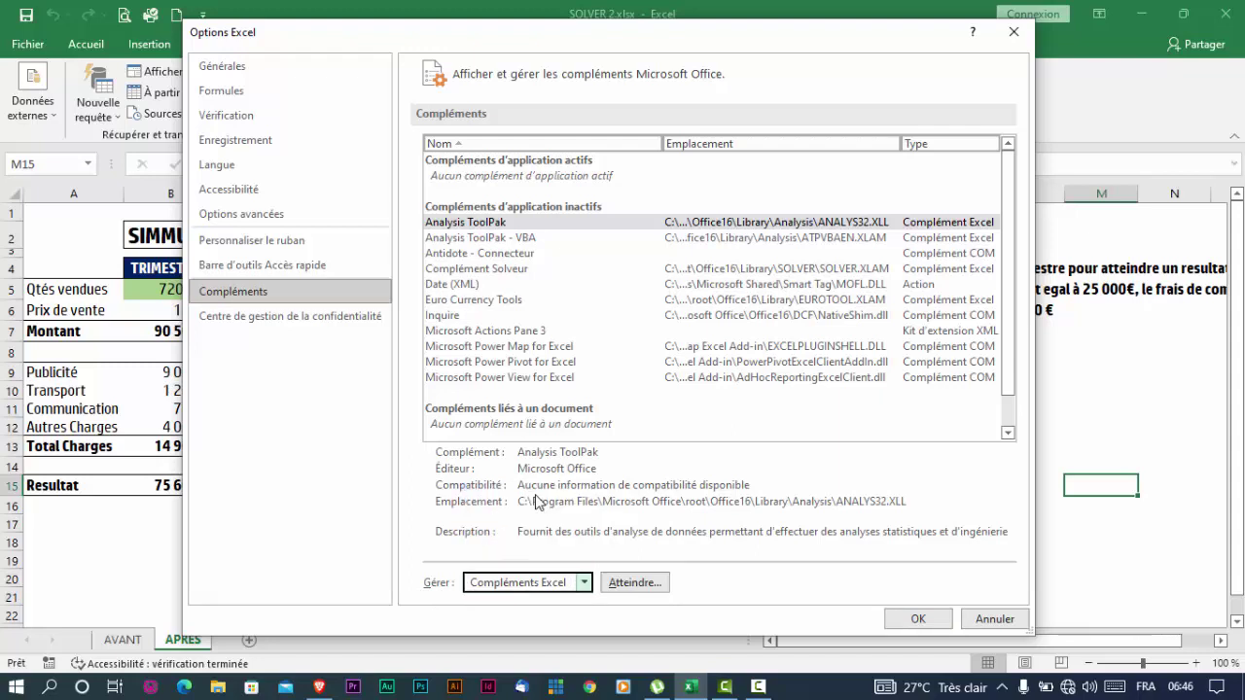
- Activate the Complément Solveur add-in in the Excel add-ins list
click(637, 583)
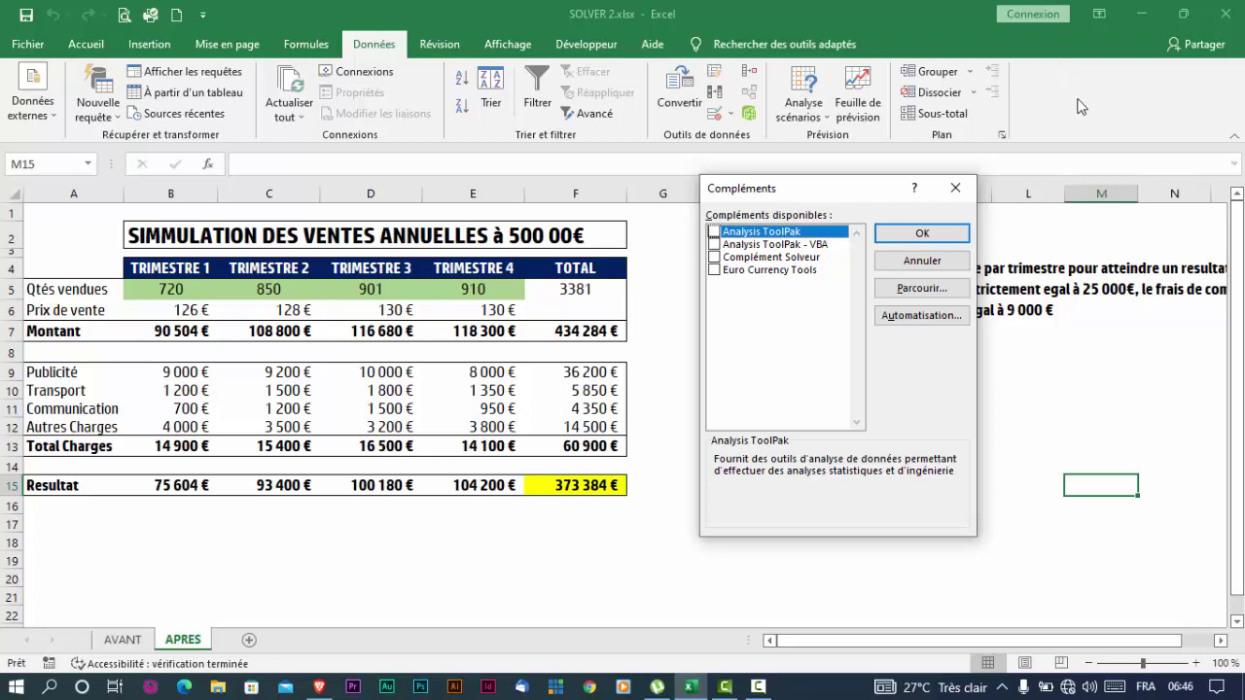
click(713, 256)
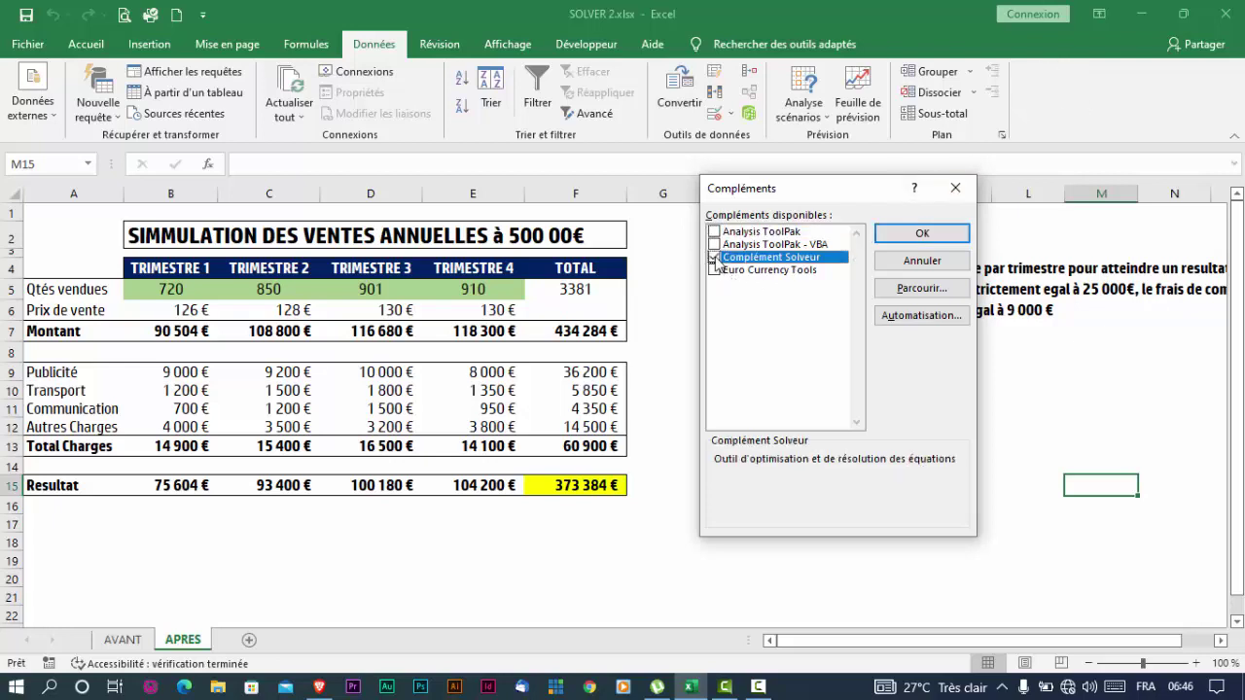
click(922, 237)
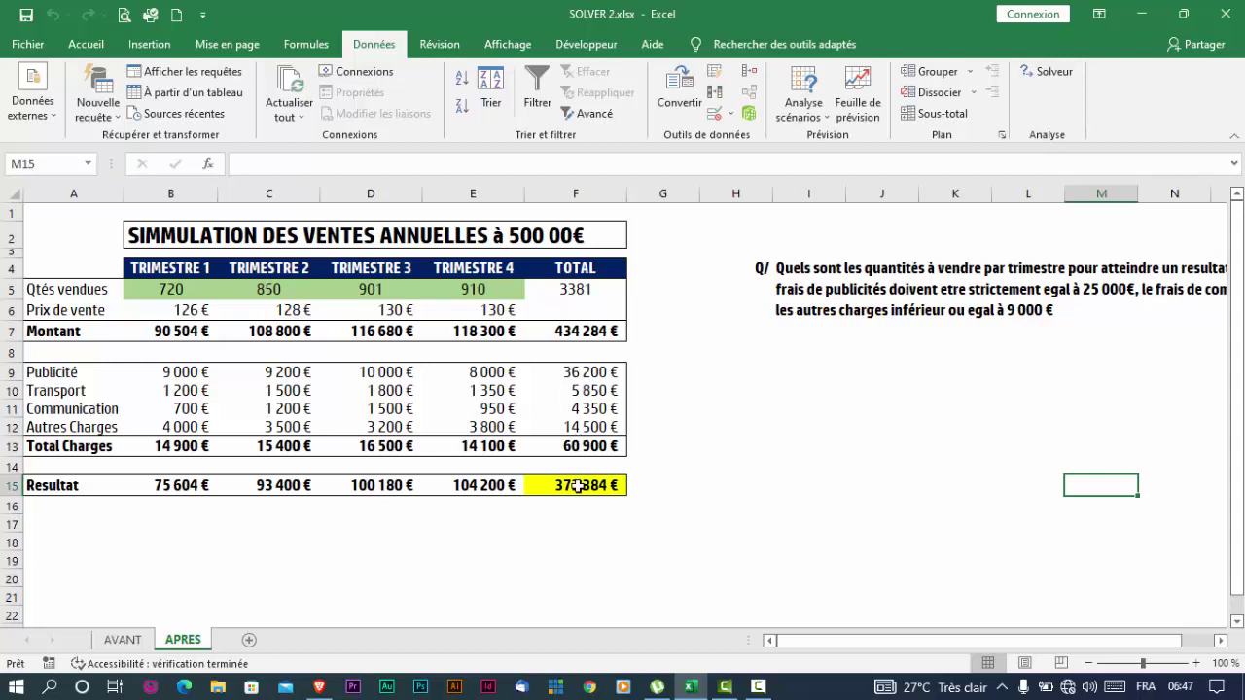
- Inspect F15's formula =+F7-F13, Montant minus total charges
click(577, 485)
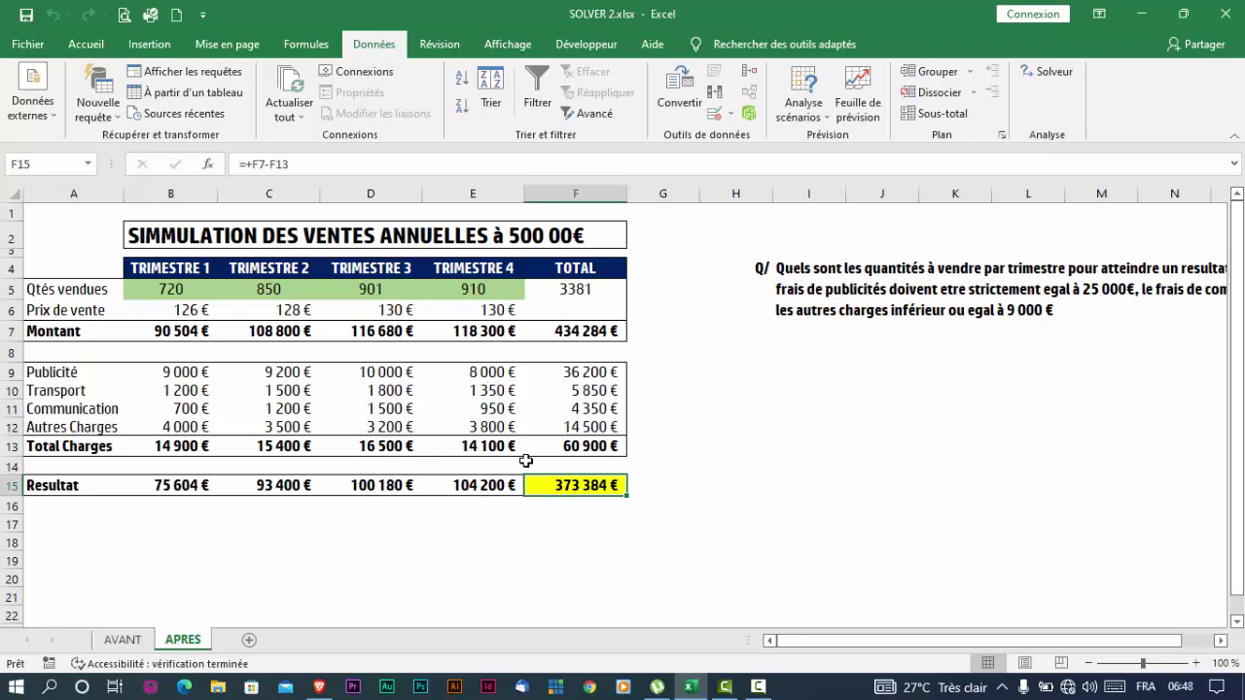
click(336, 161)
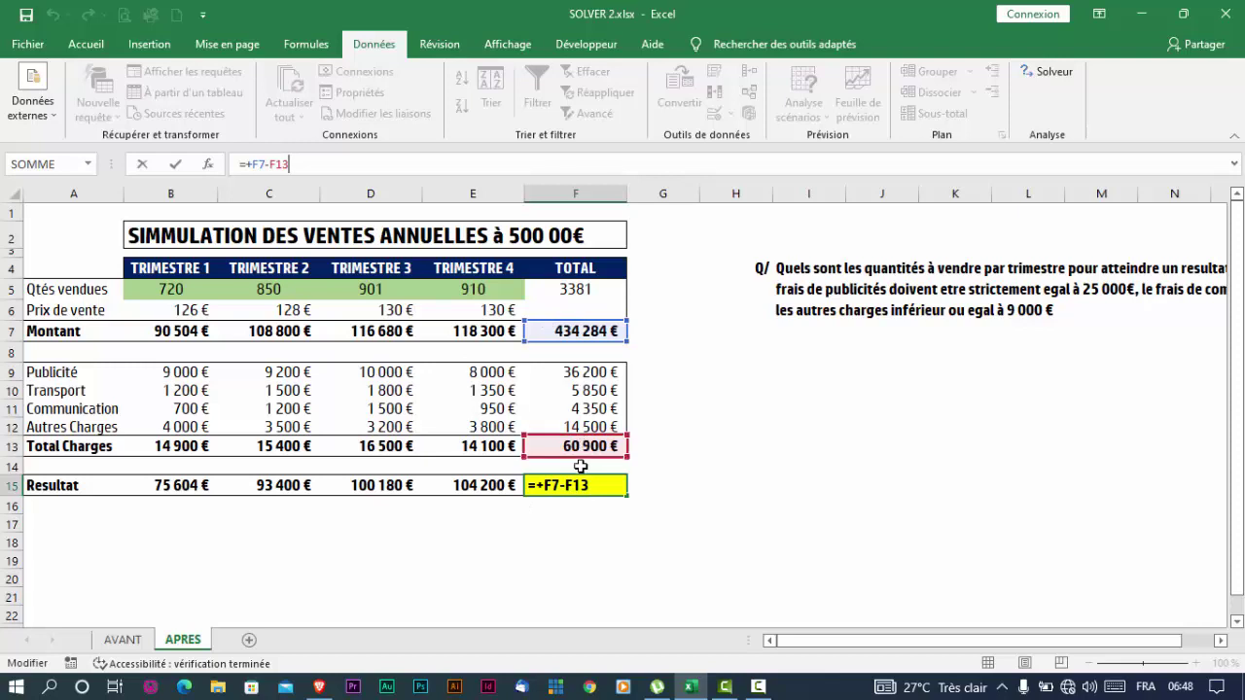
key(Return)
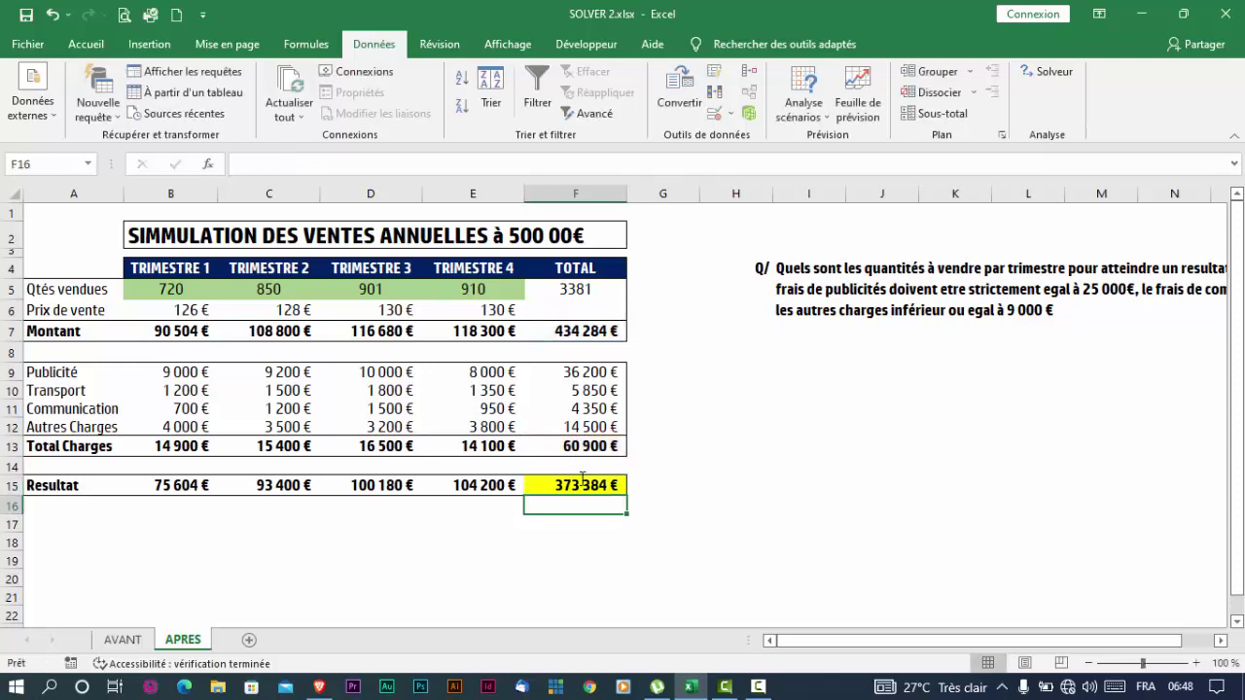
click(819, 503)
text(+)
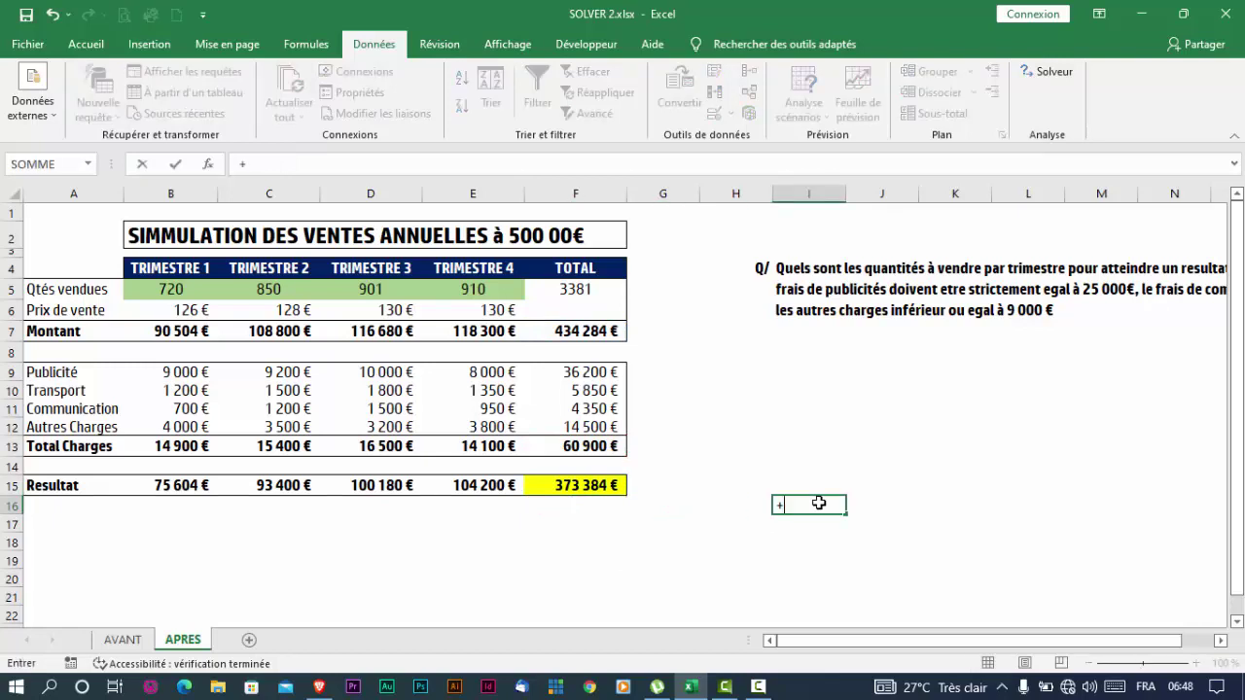
click(798, 428)
text(+)
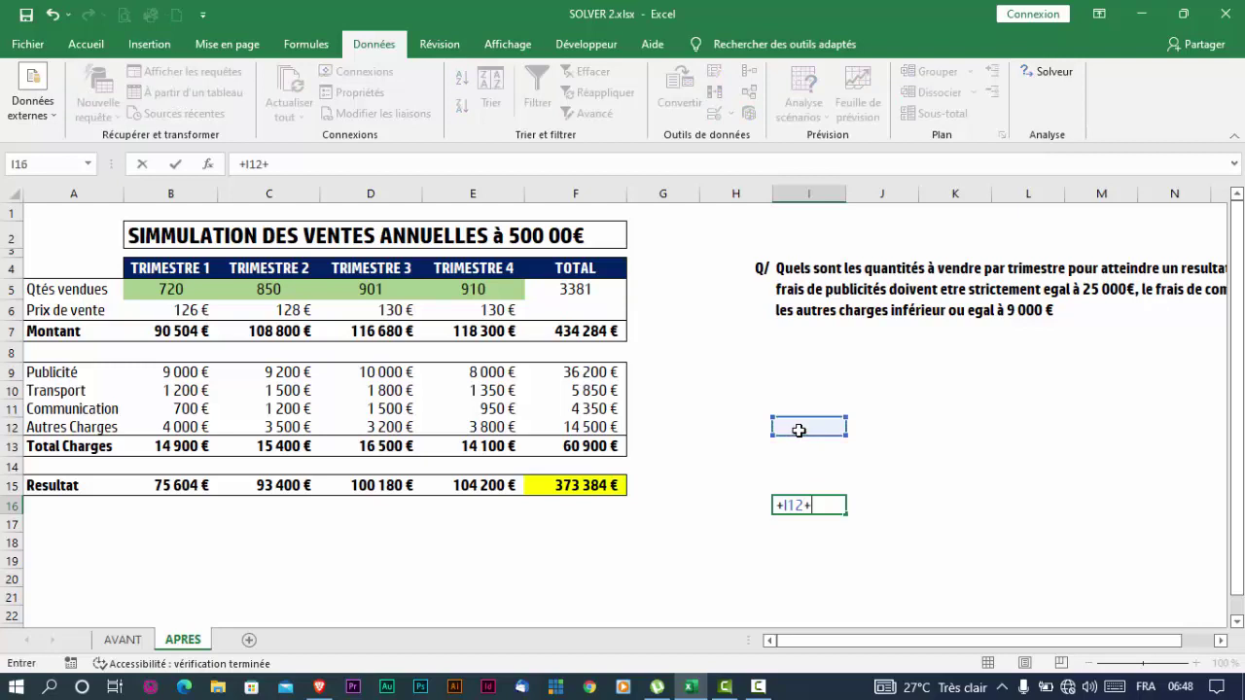
click(801, 449)
key(Return)
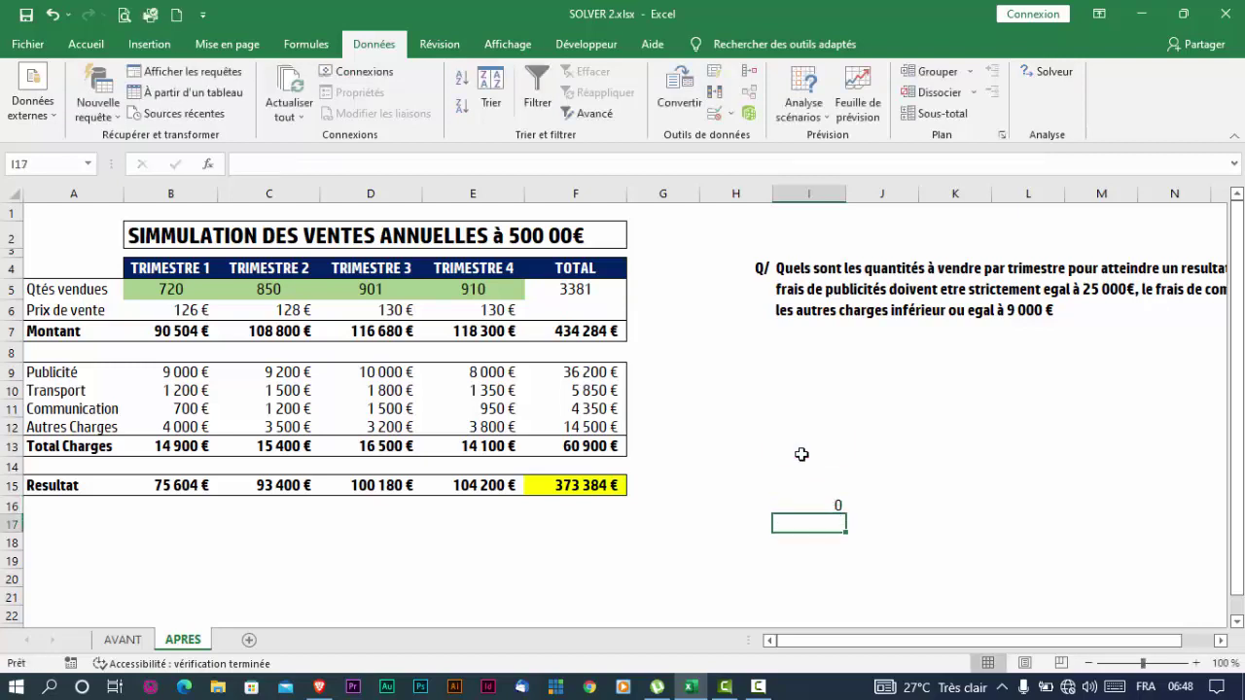
click(817, 502)
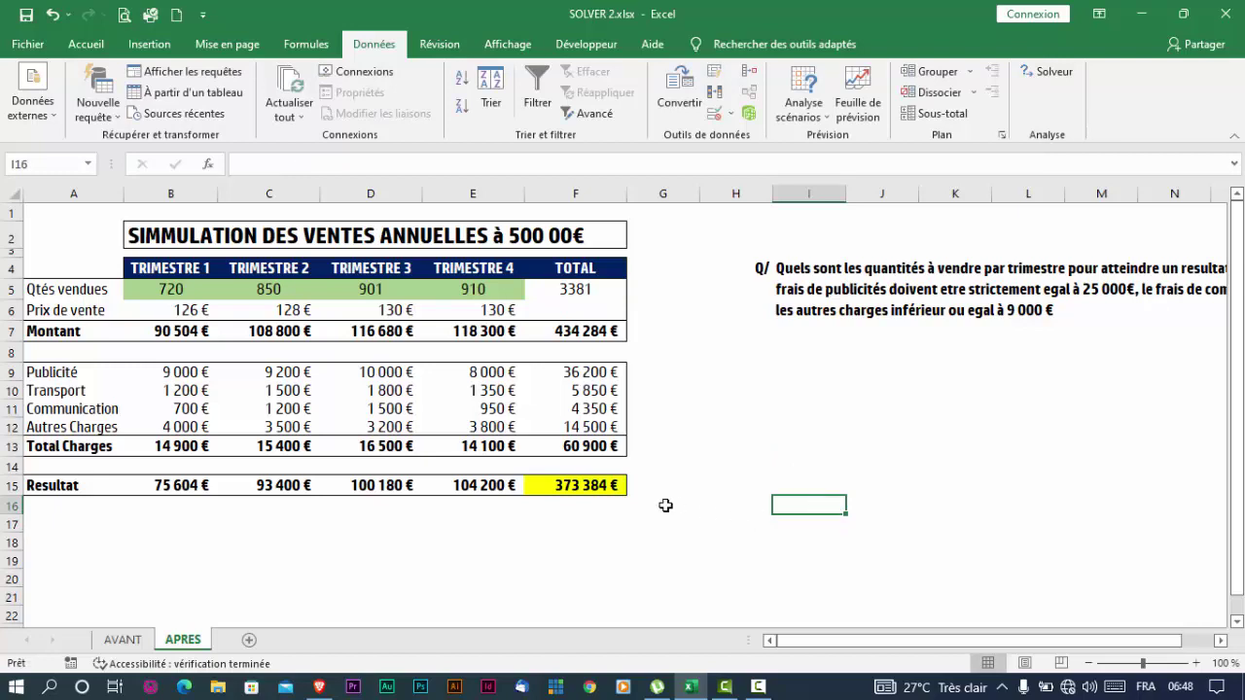
click(599, 486)
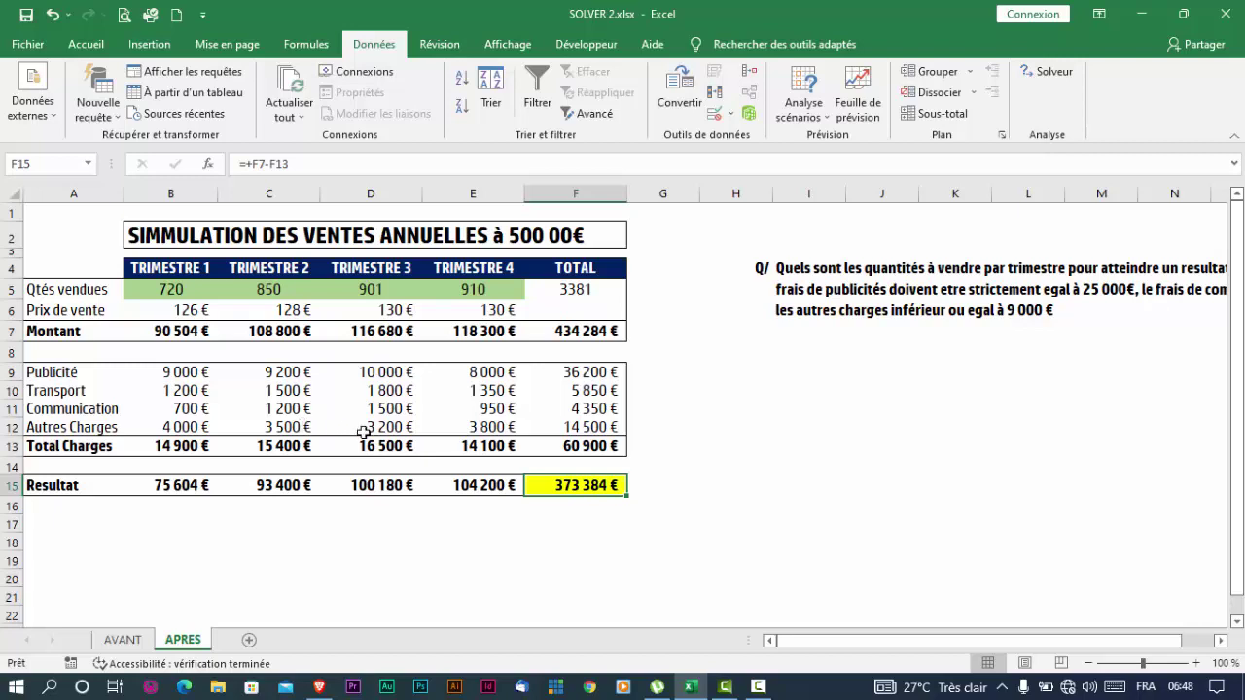
- Return to column A and launch Solver from the Données tab
scroll(736, 279, right, 2)
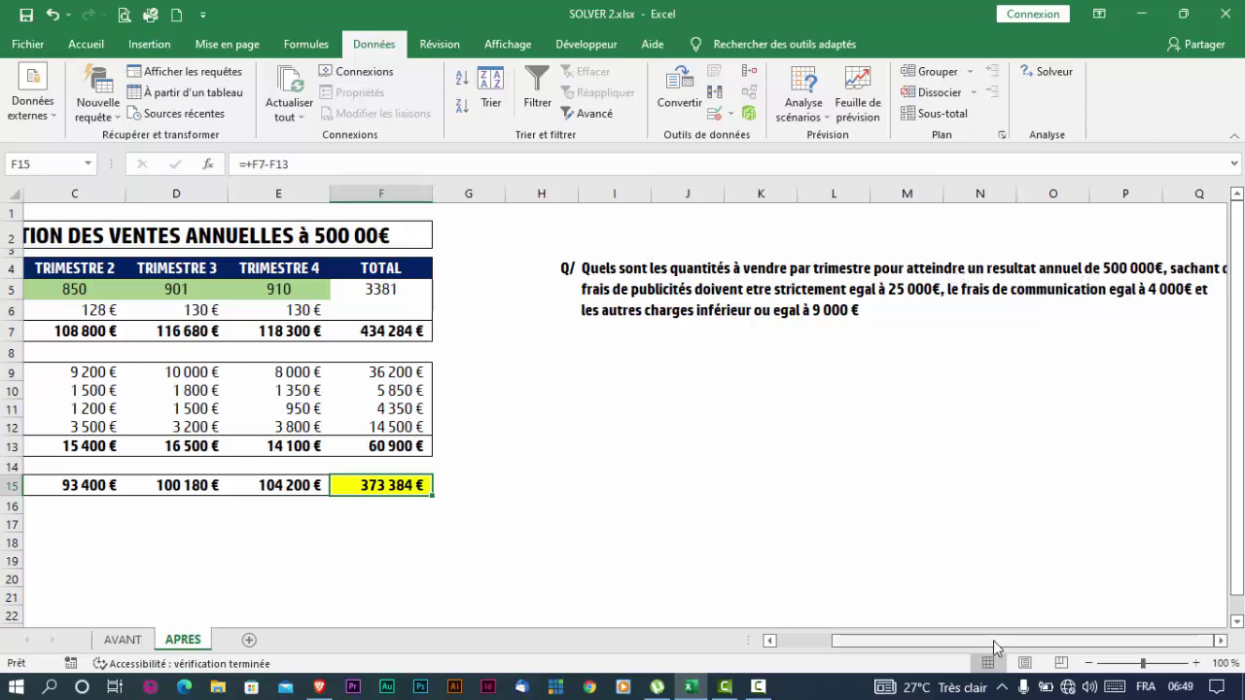
drag(993, 641, 898, 641)
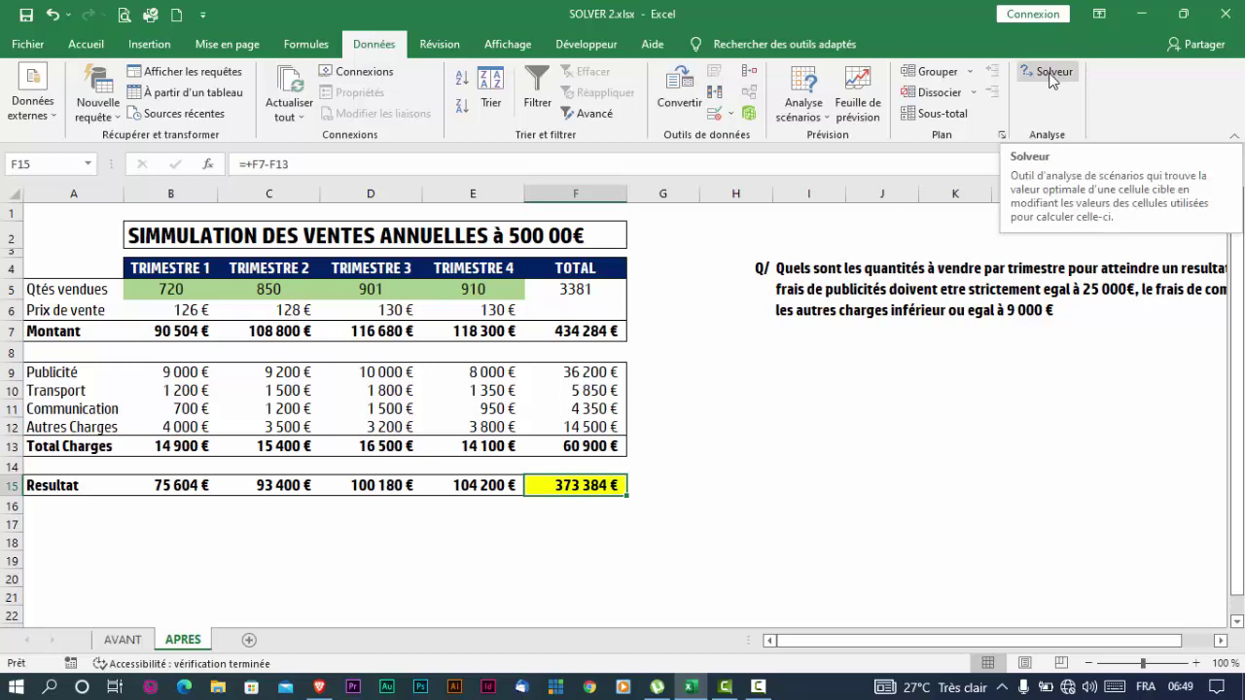
click(1052, 80)
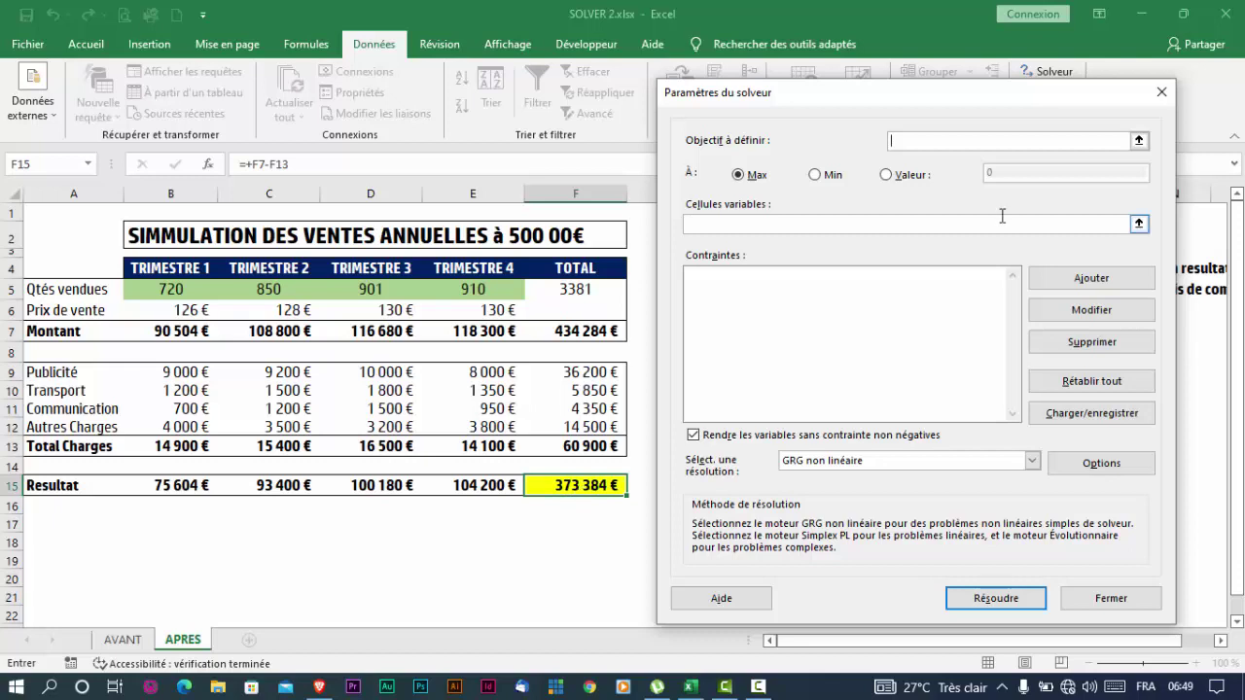
- Set Solver's objective cell $F$15 to reach a value of 500000
click(1138, 141)
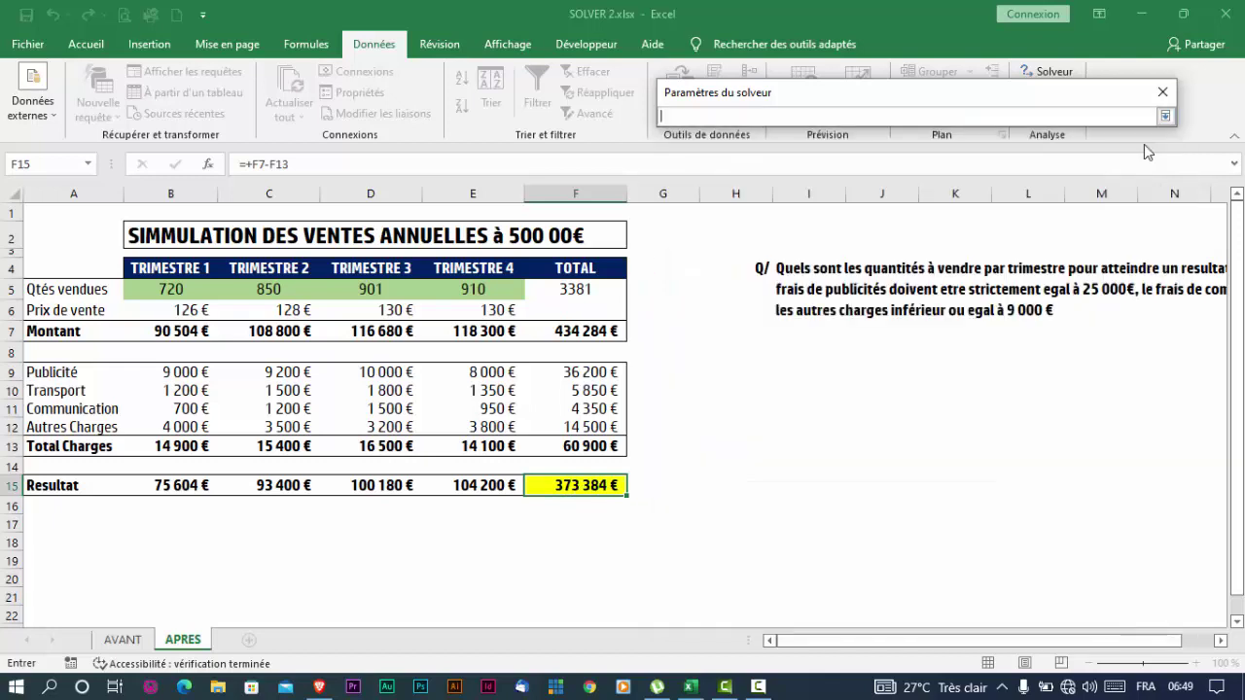
click(561, 486)
click(1164, 116)
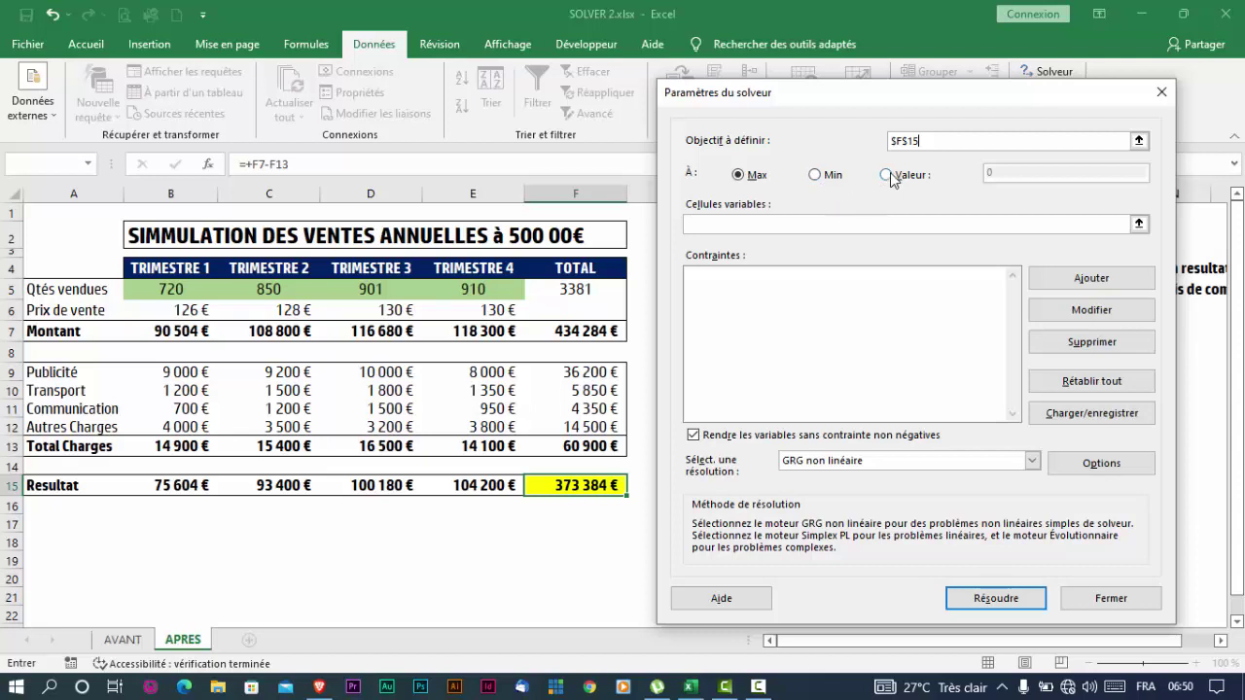
click(889, 176)
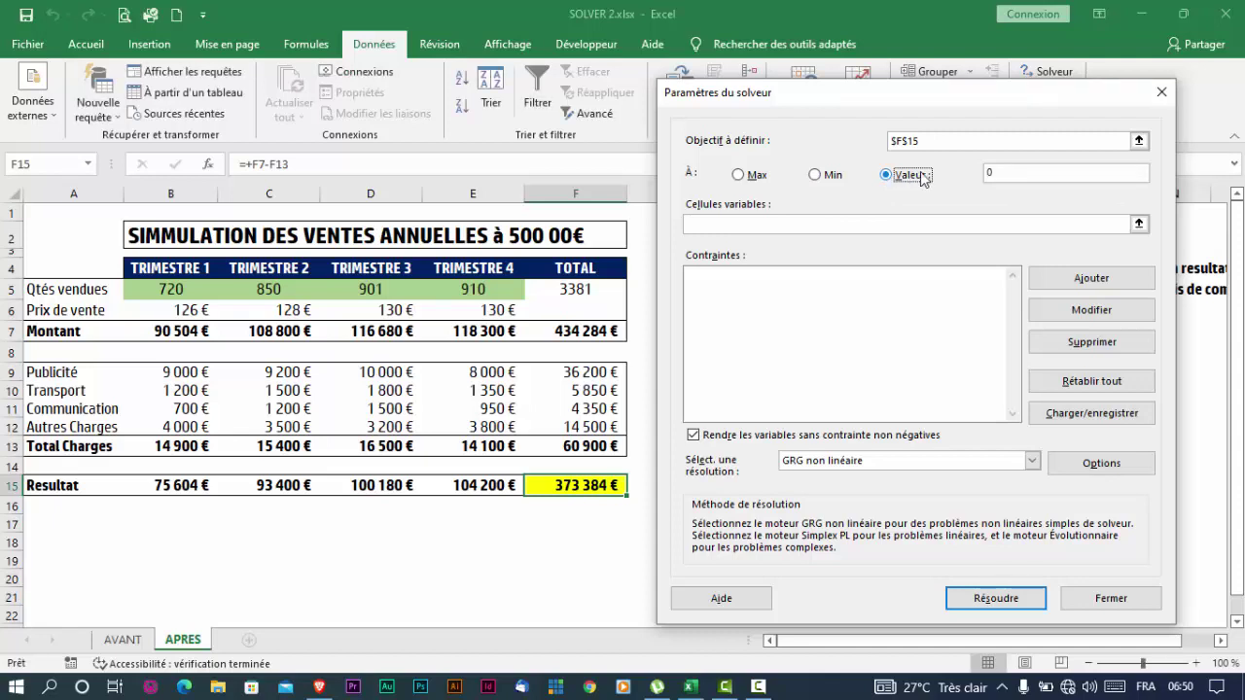
click(1002, 173)
key(BackSpace)
text(500)
text(000)
click(1014, 223)
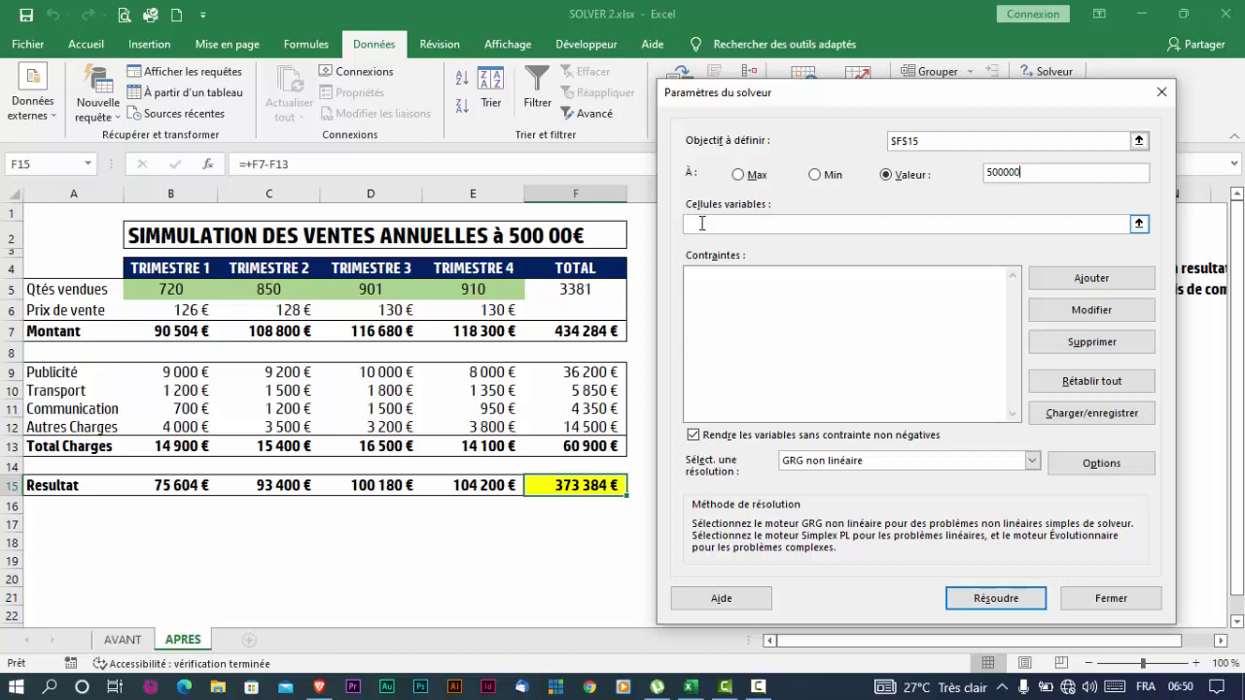
click(1138, 225)
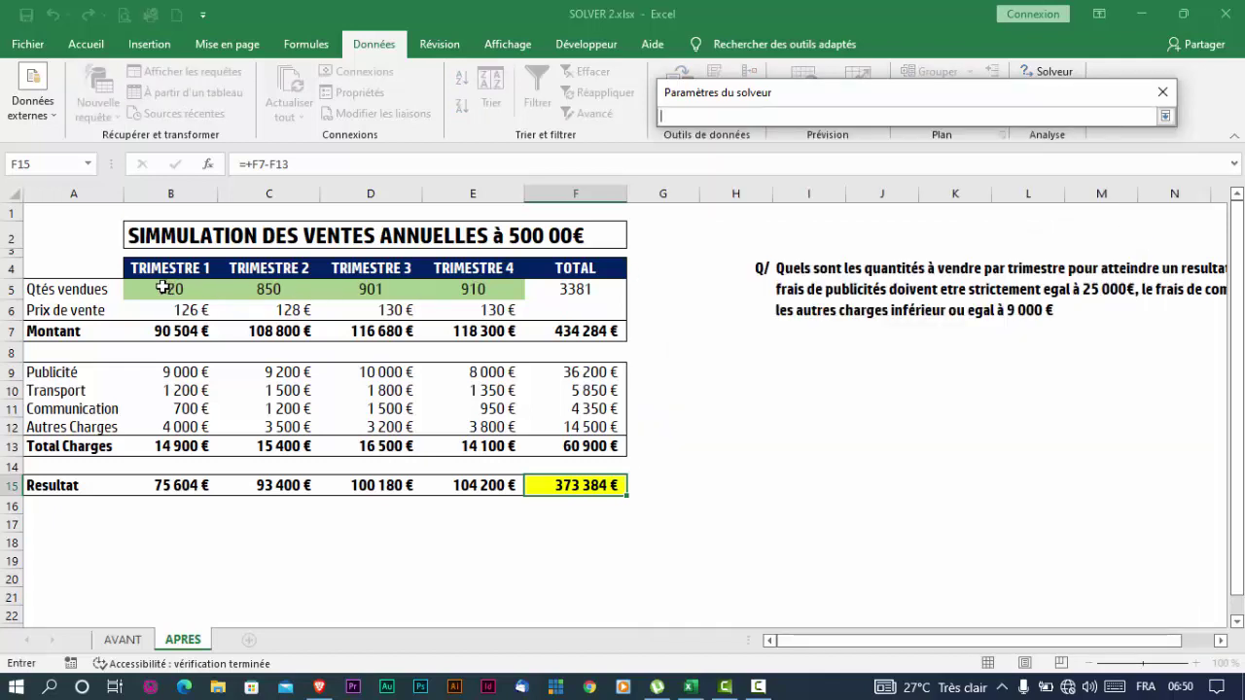
- Set Solver's variable cells to $B$5:$E$5 and $B$9:$E$12
click(163, 287)
drag(164, 287, 462, 296)
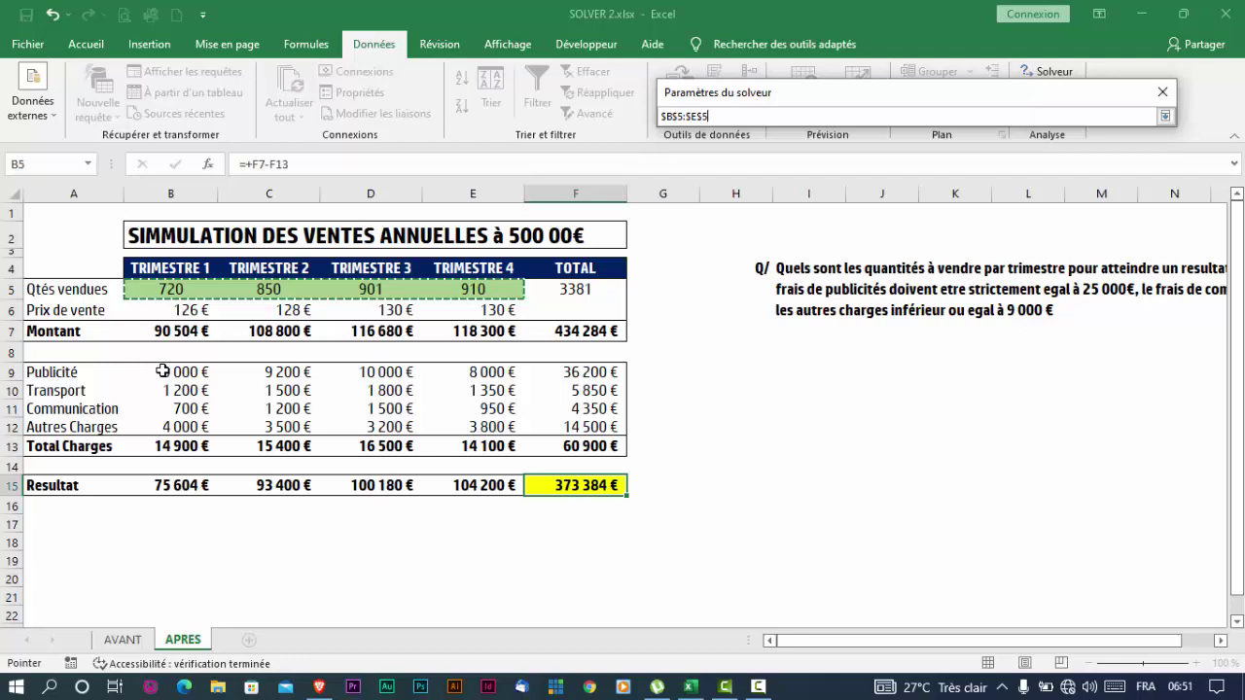
mouse_move(163, 371)
mouse_down()
mouse_move(443, 414)
mouse_move(447, 425)
mouse_up()
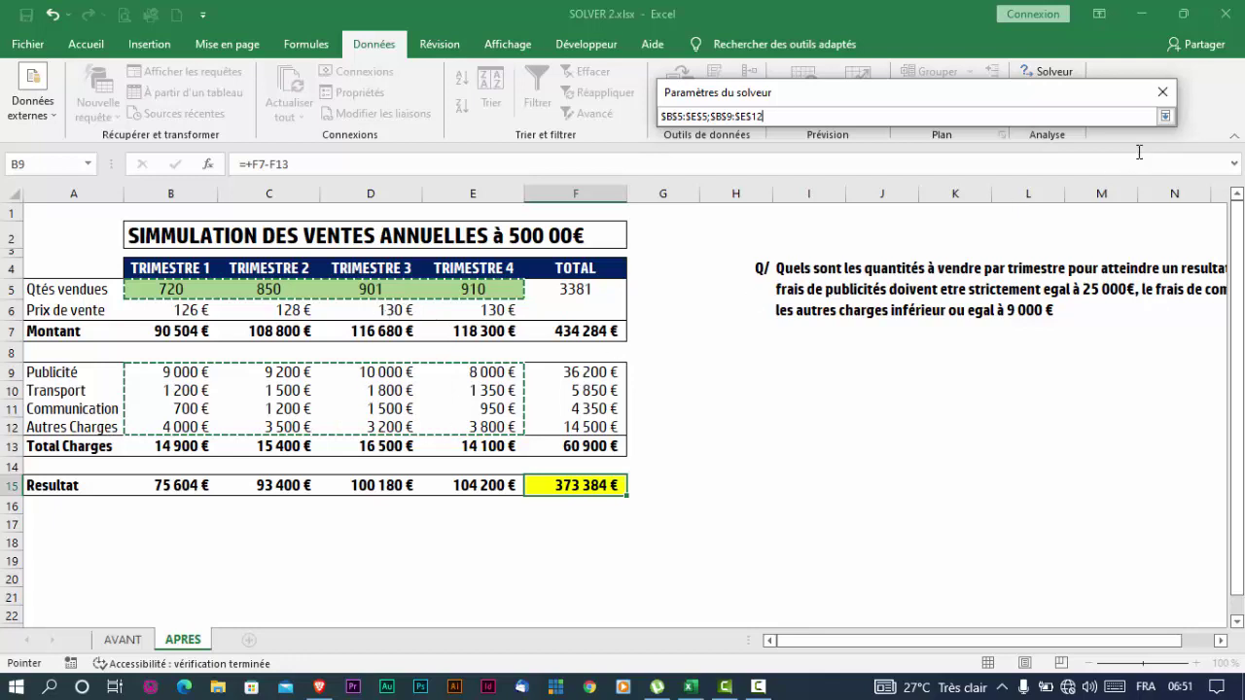
click(1164, 116)
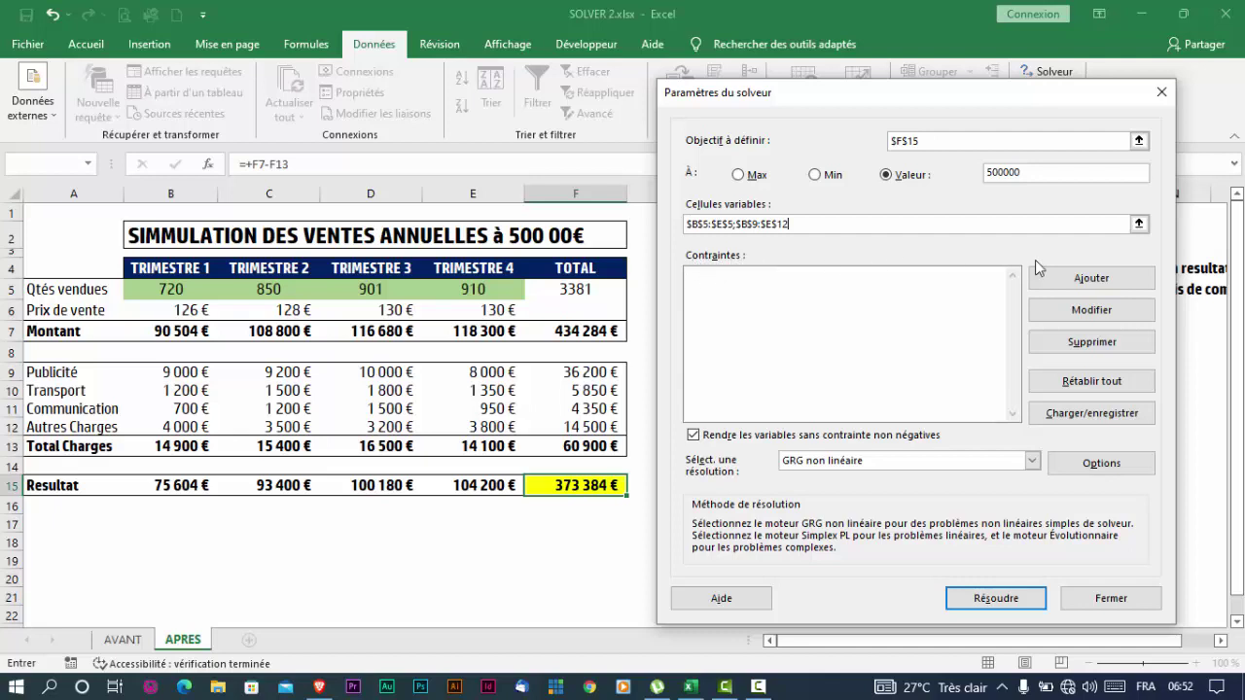
- Add a Solver constraint requiring total advertising $F$9 = 25000
click(1090, 282)
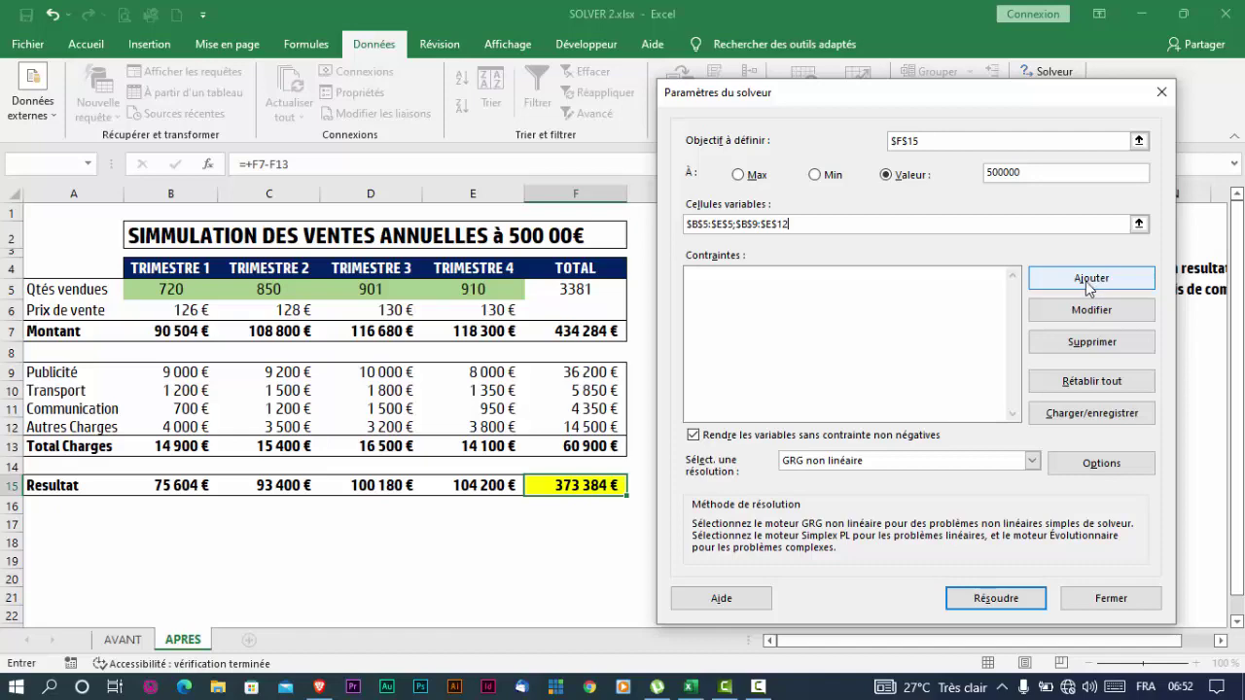
click(1090, 282)
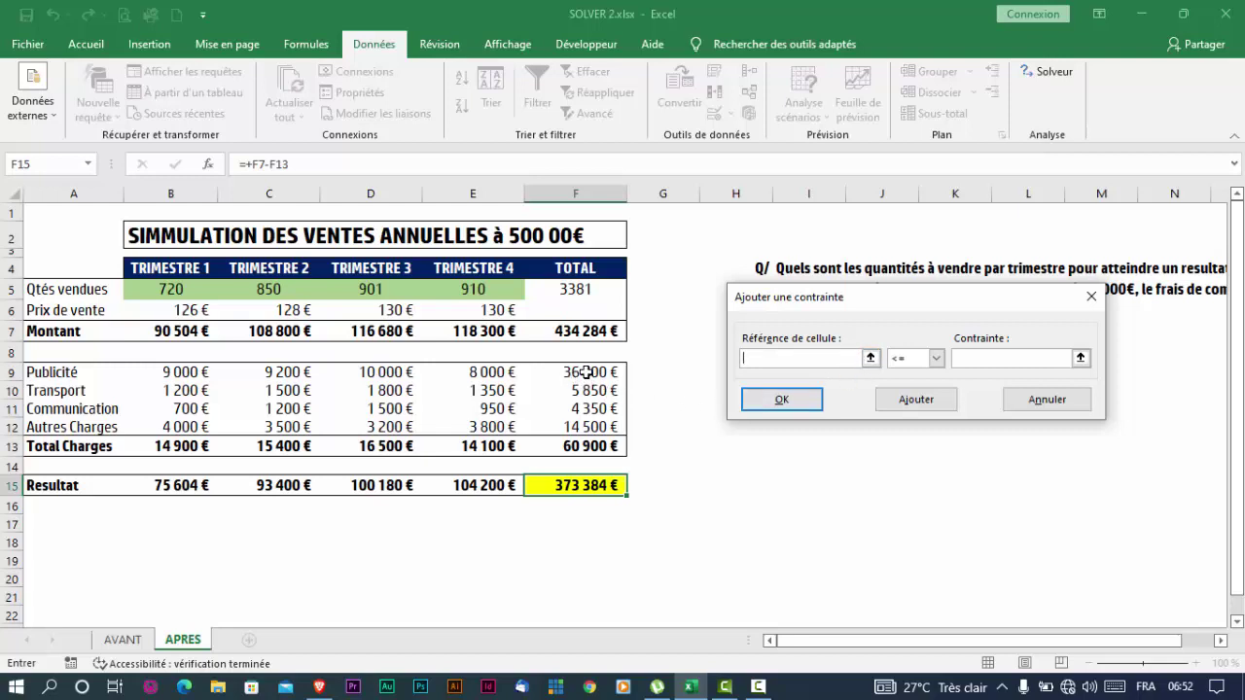
click(586, 373)
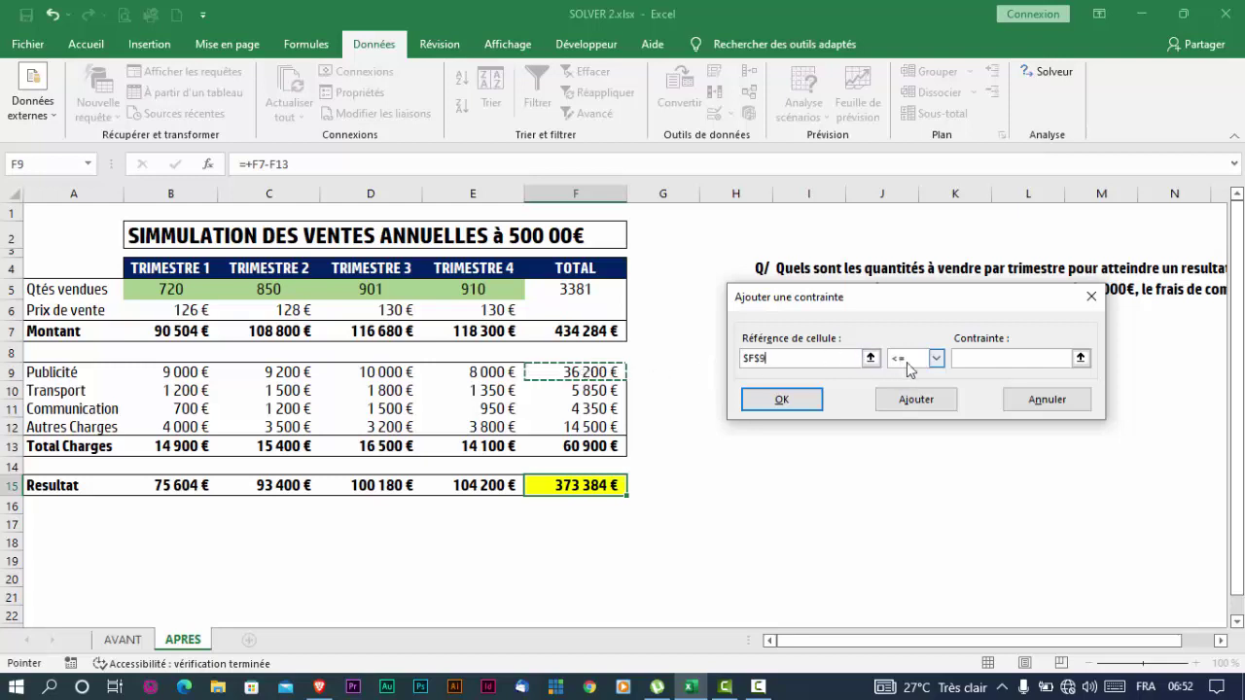
click(935, 359)
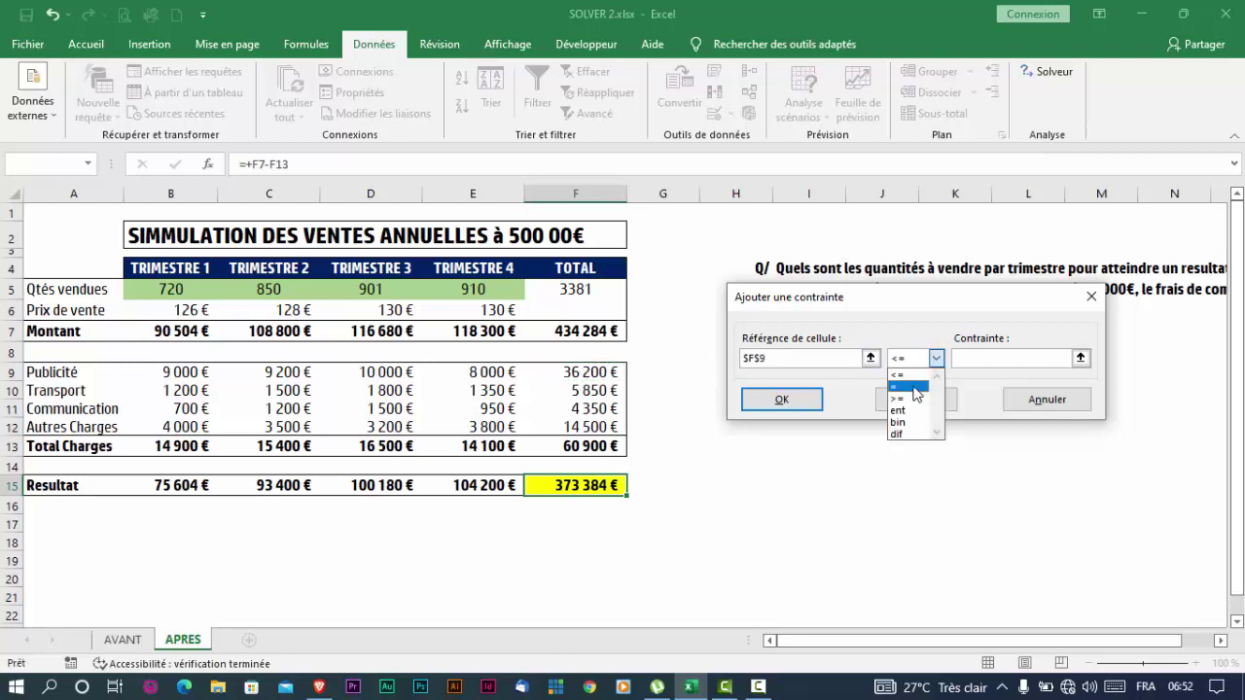
click(914, 386)
click(978, 359)
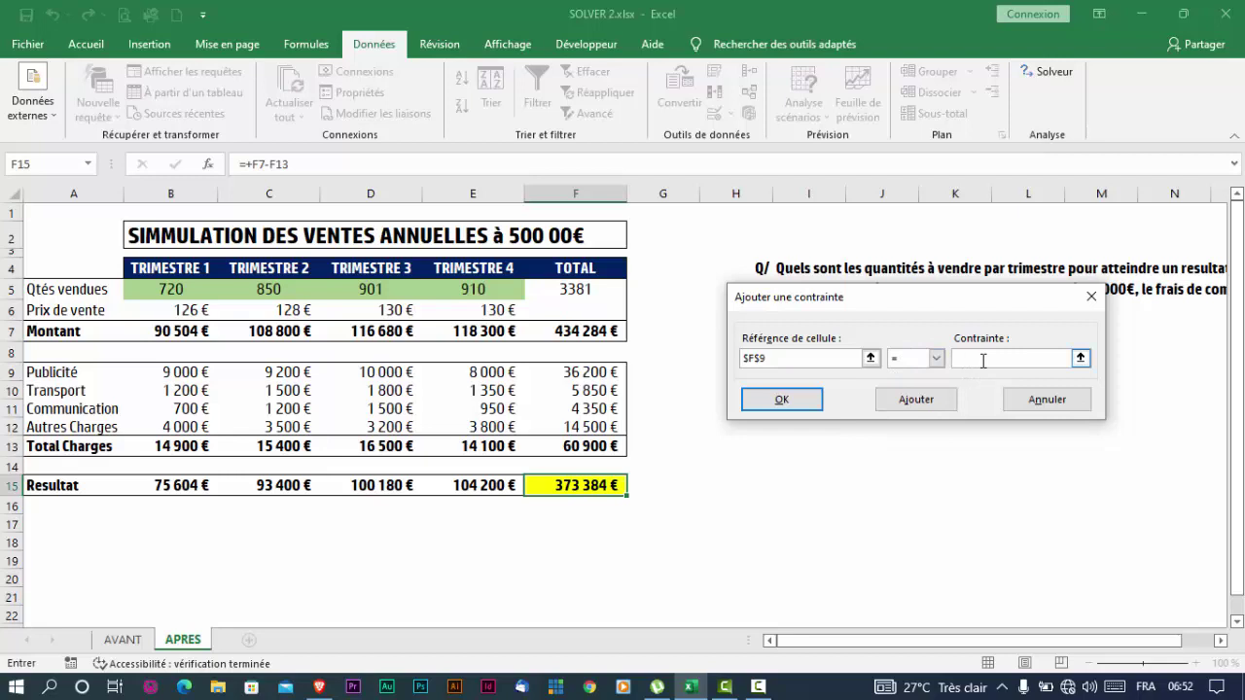
text(250)
text(00)
click(934, 403)
- Add a constraint requiring total communication $F$11 = 4000
click(578, 410)
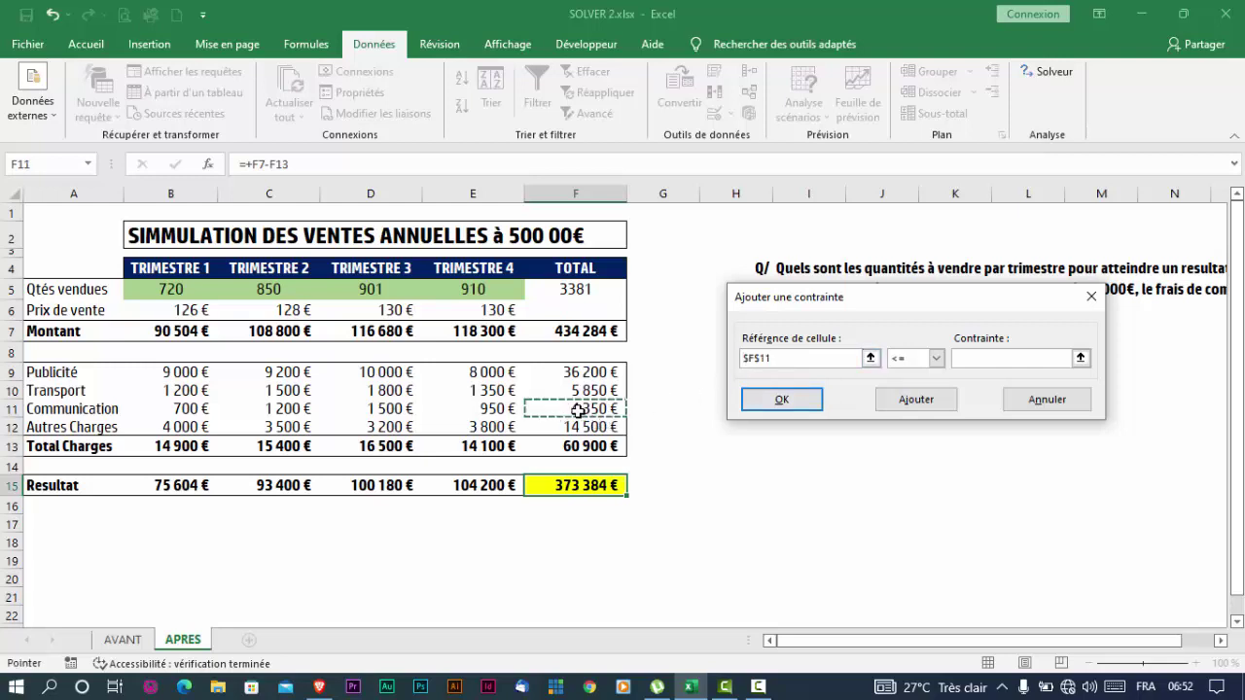
click(936, 358)
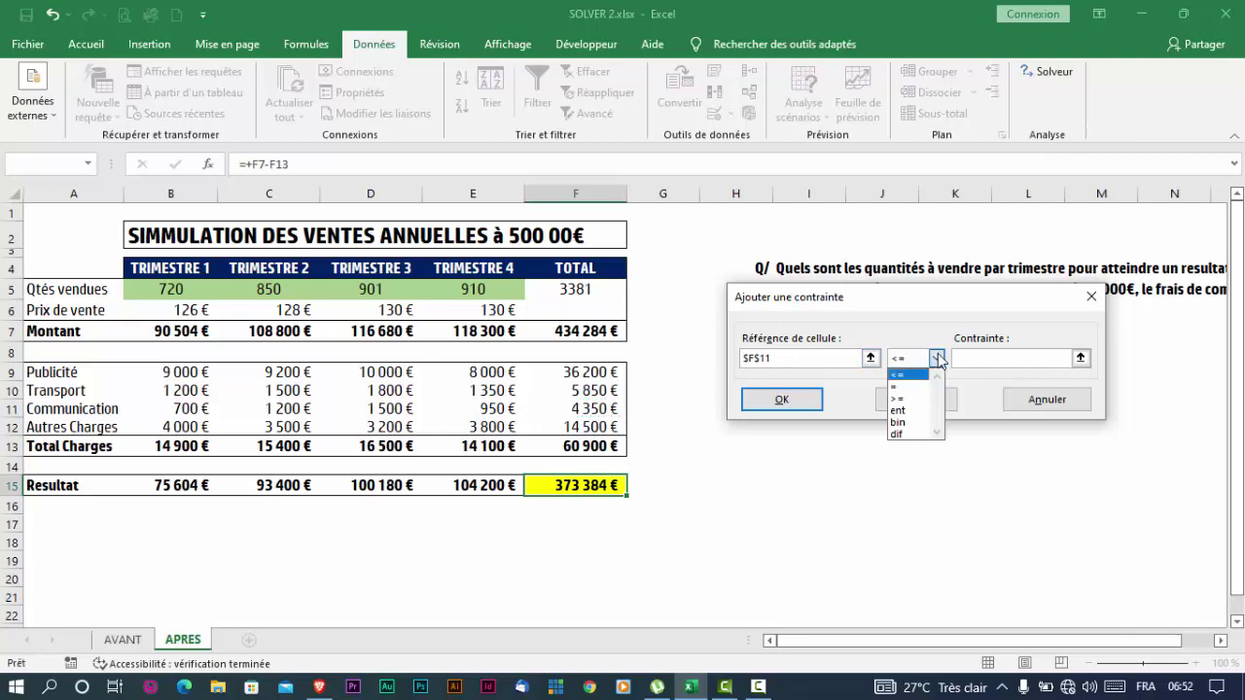
click(908, 386)
click(976, 358)
text(4000)
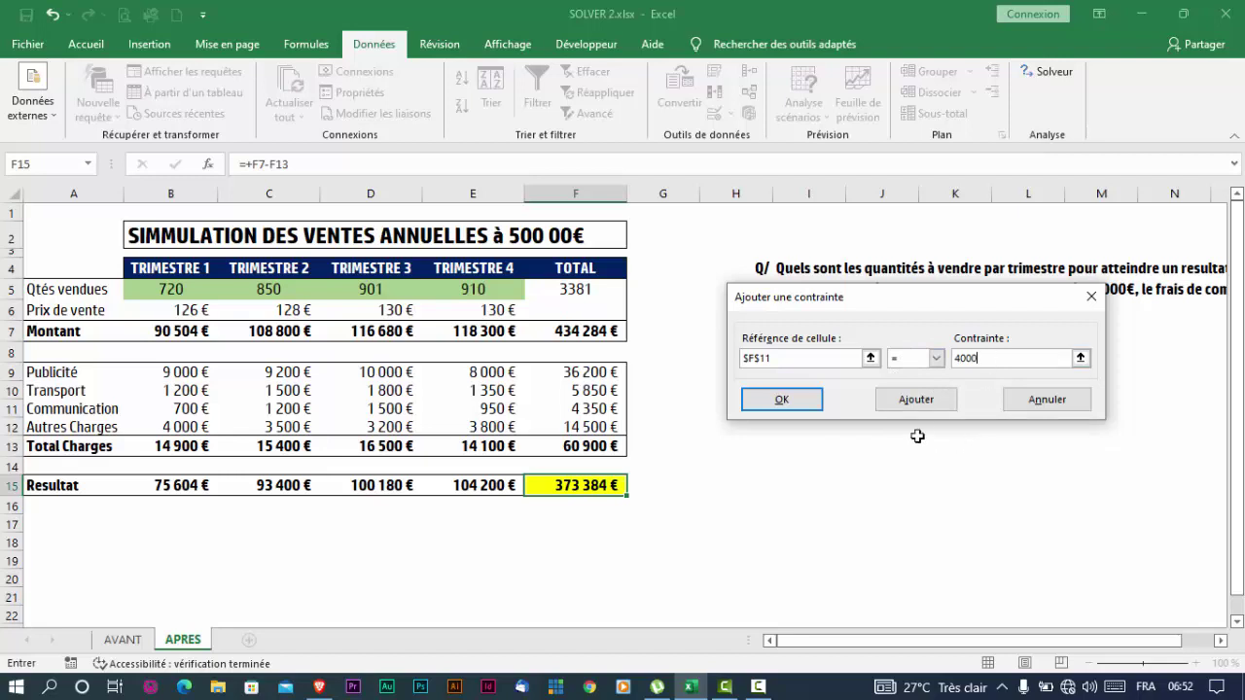
click(916, 400)
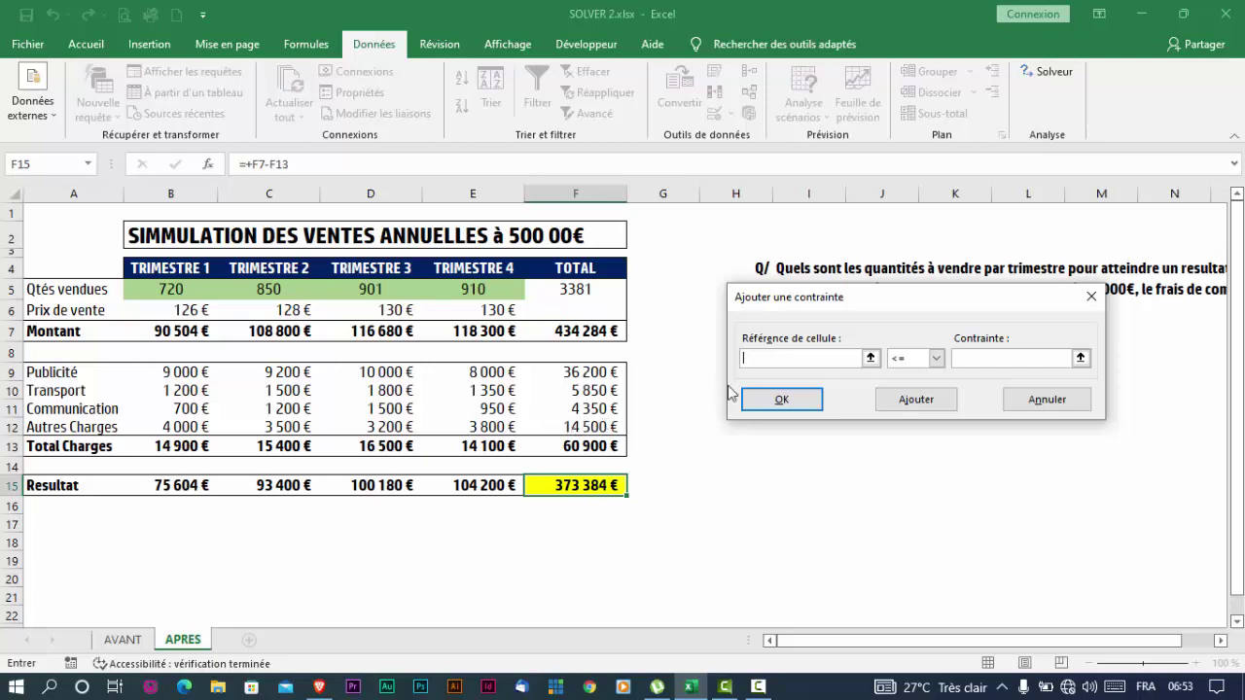
- Add the constraint keeping total other charges F12 <= 9000
click(588, 425)
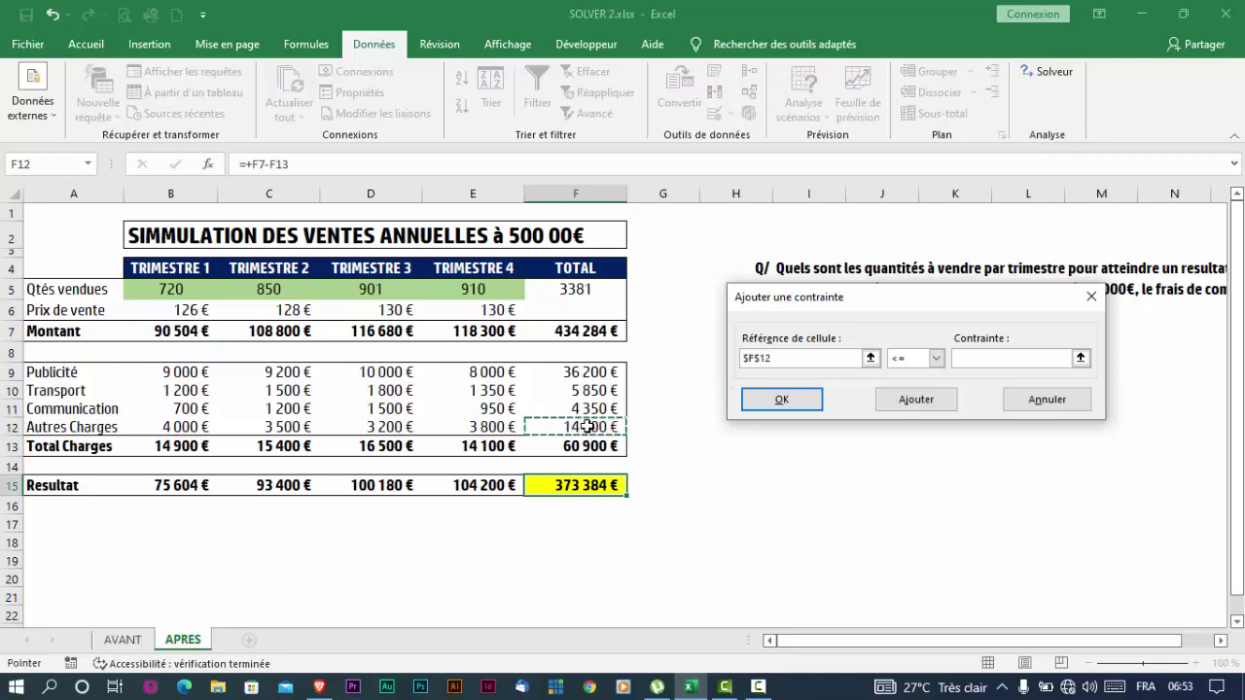
click(934, 358)
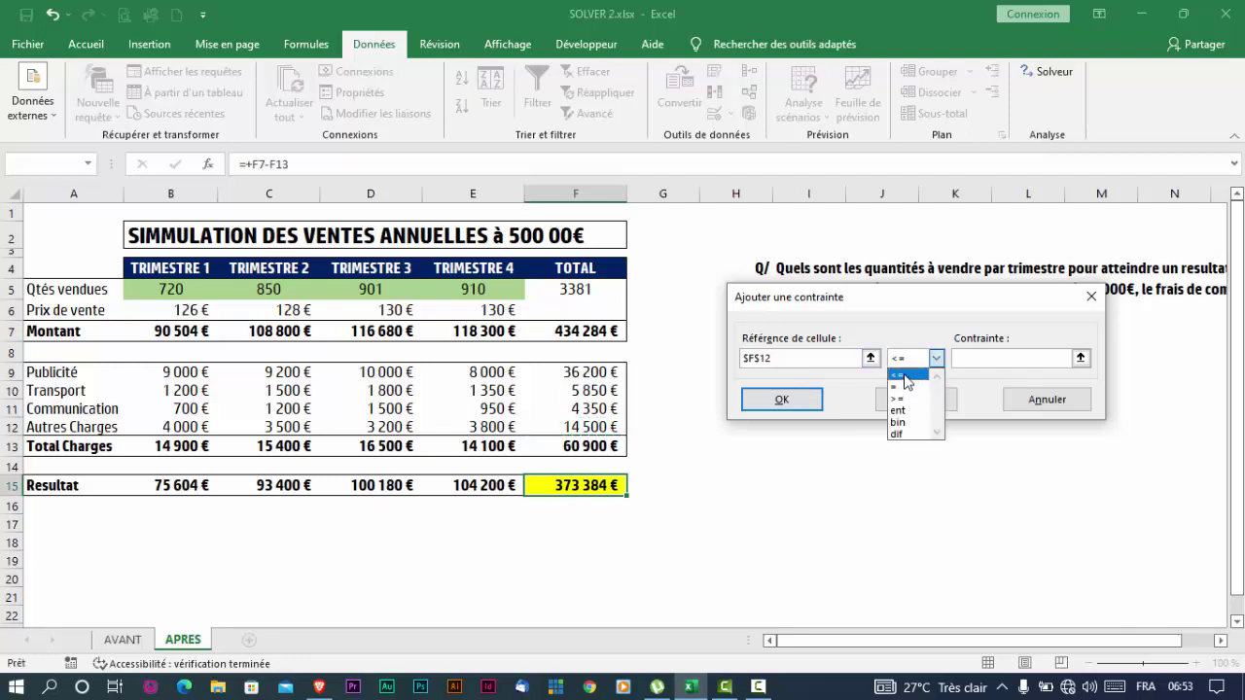
click(905, 375)
click(984, 360)
text(9000)
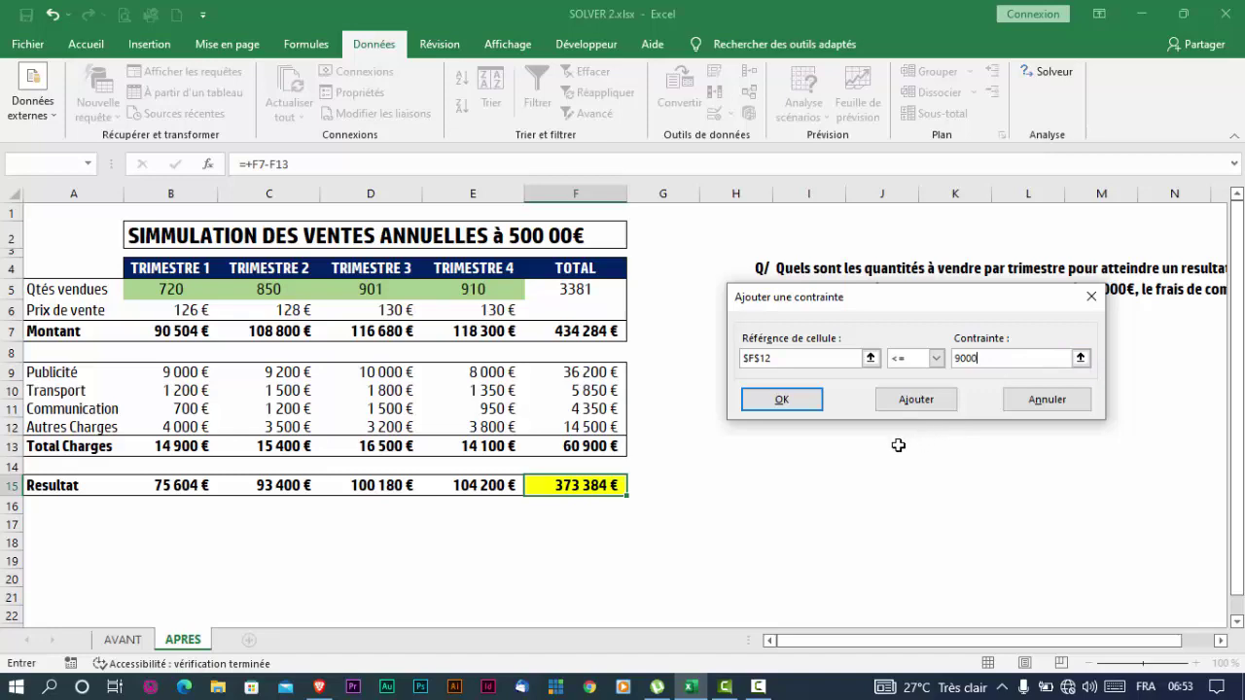
click(797, 404)
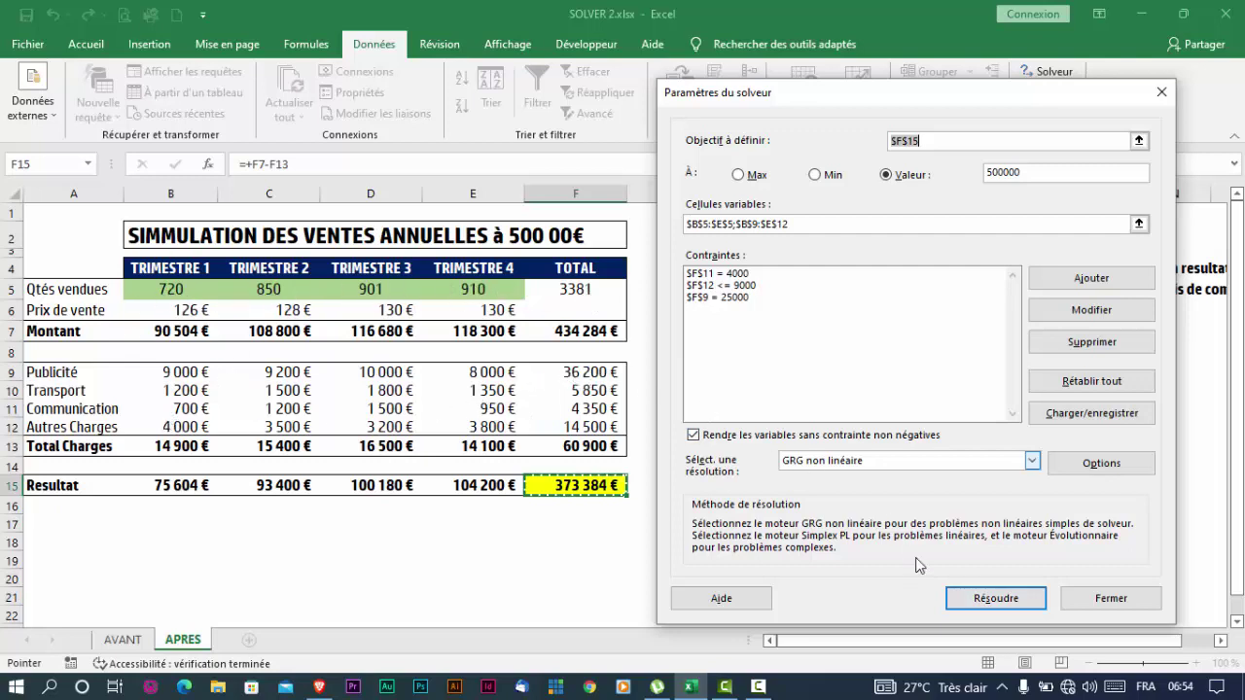
- Solve the model, giving 876 units in the first quarter and 1071 in the second
click(995, 599)
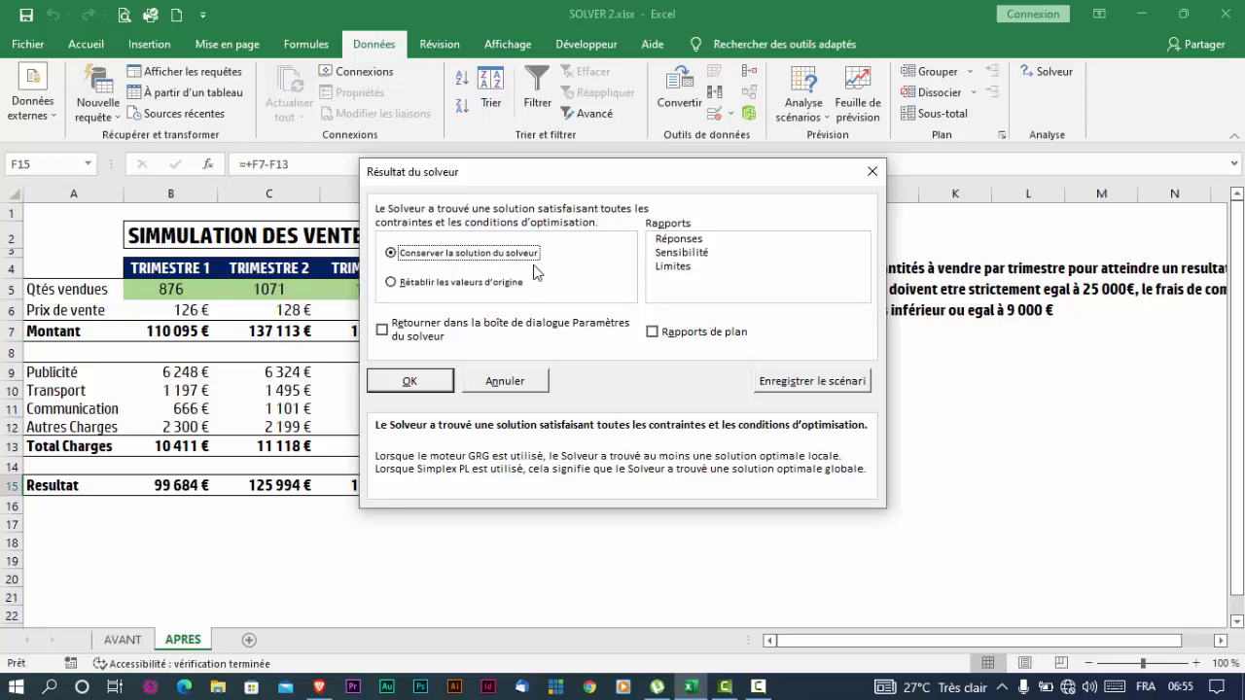
- Keep the solution with an answer report, then compare the AVANT sheet with APRES
click(669, 241)
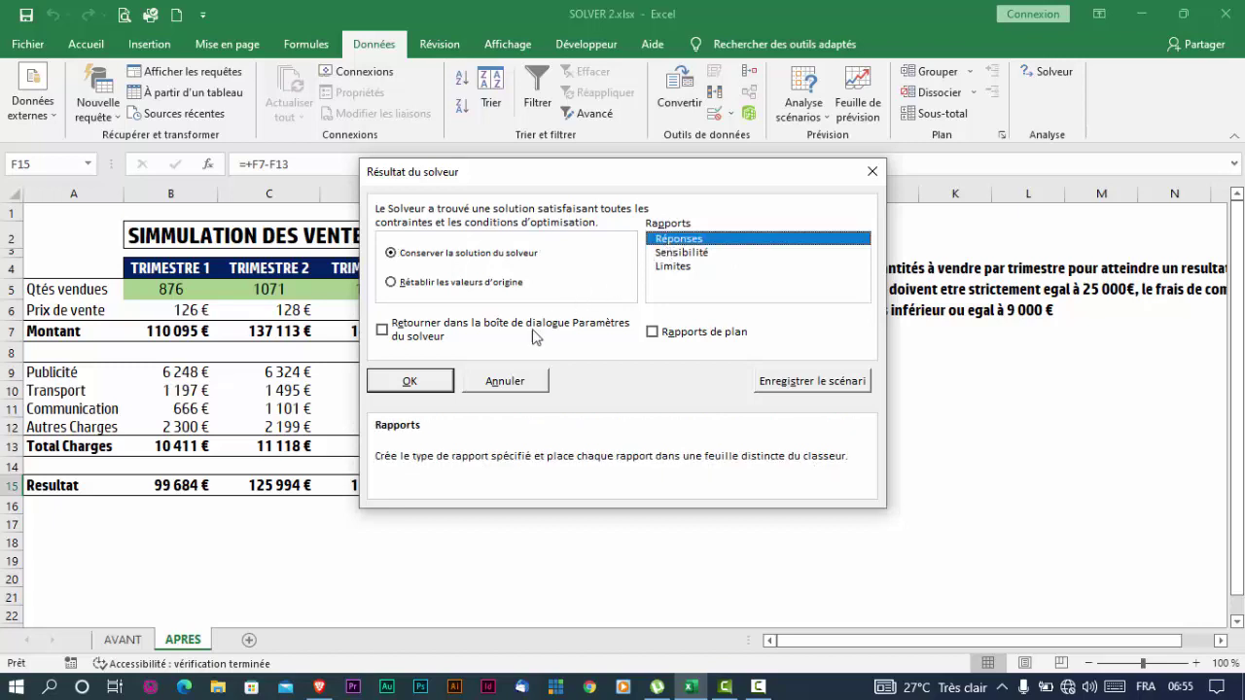
click(412, 386)
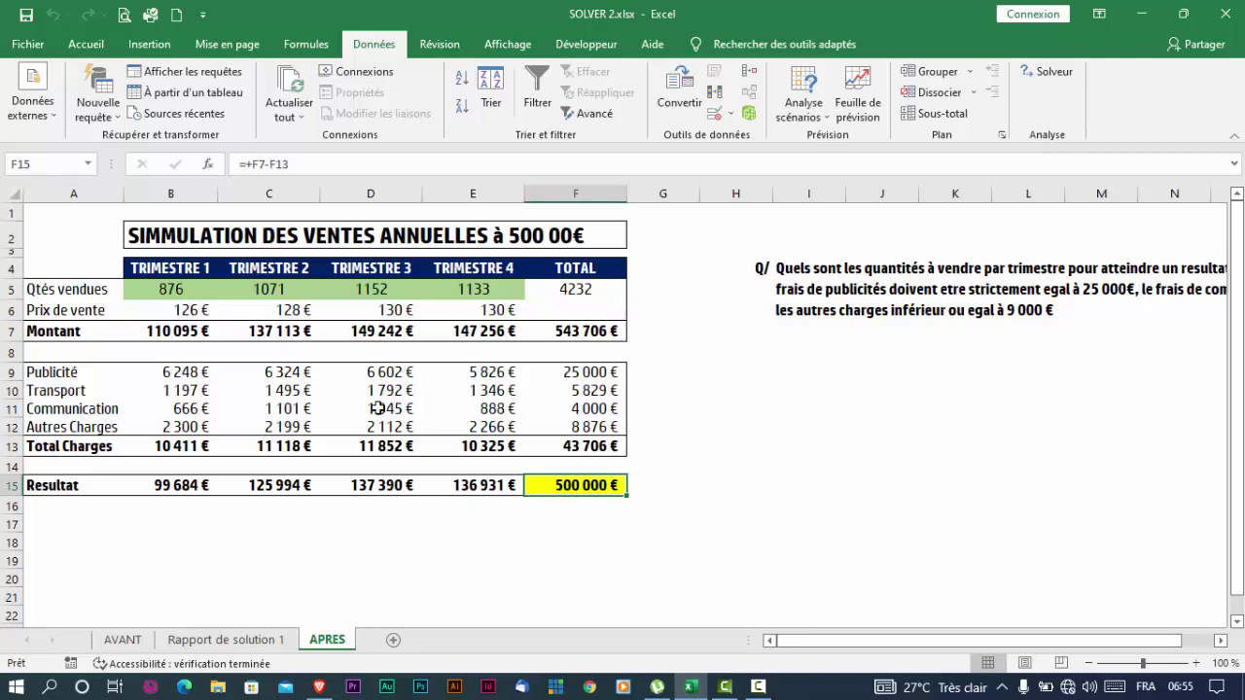
click(123, 640)
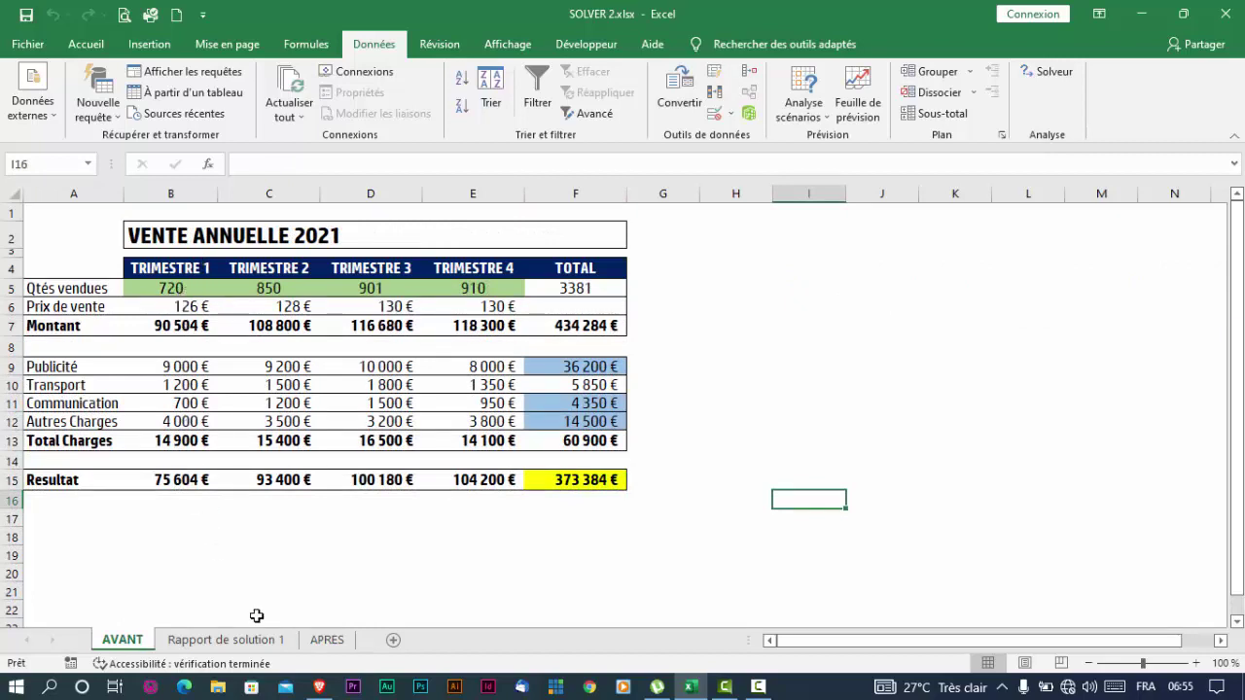
click(327, 642)
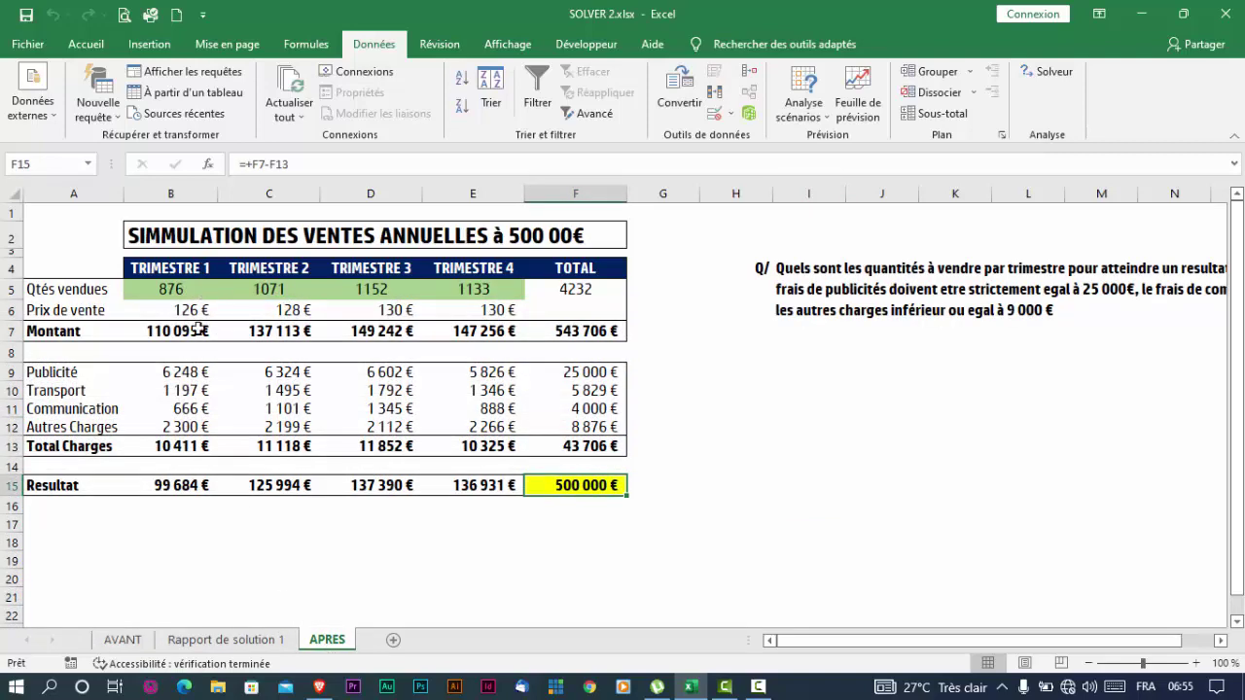
click(123, 643)
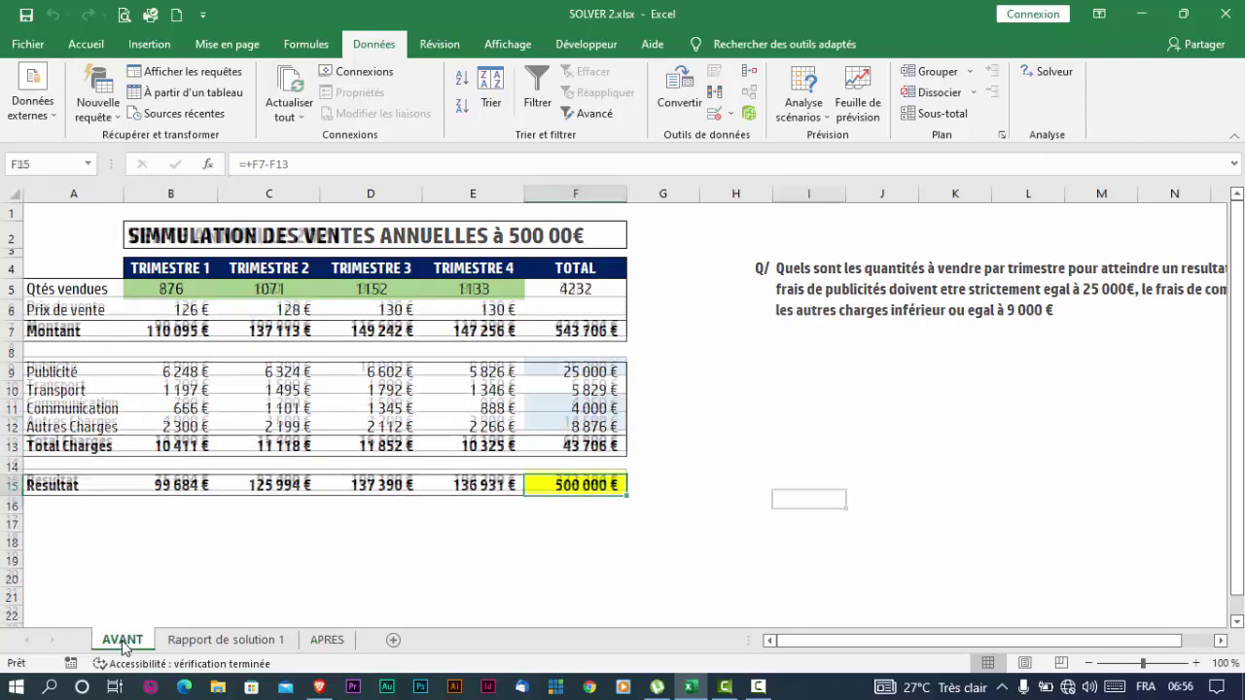
click(325, 645)
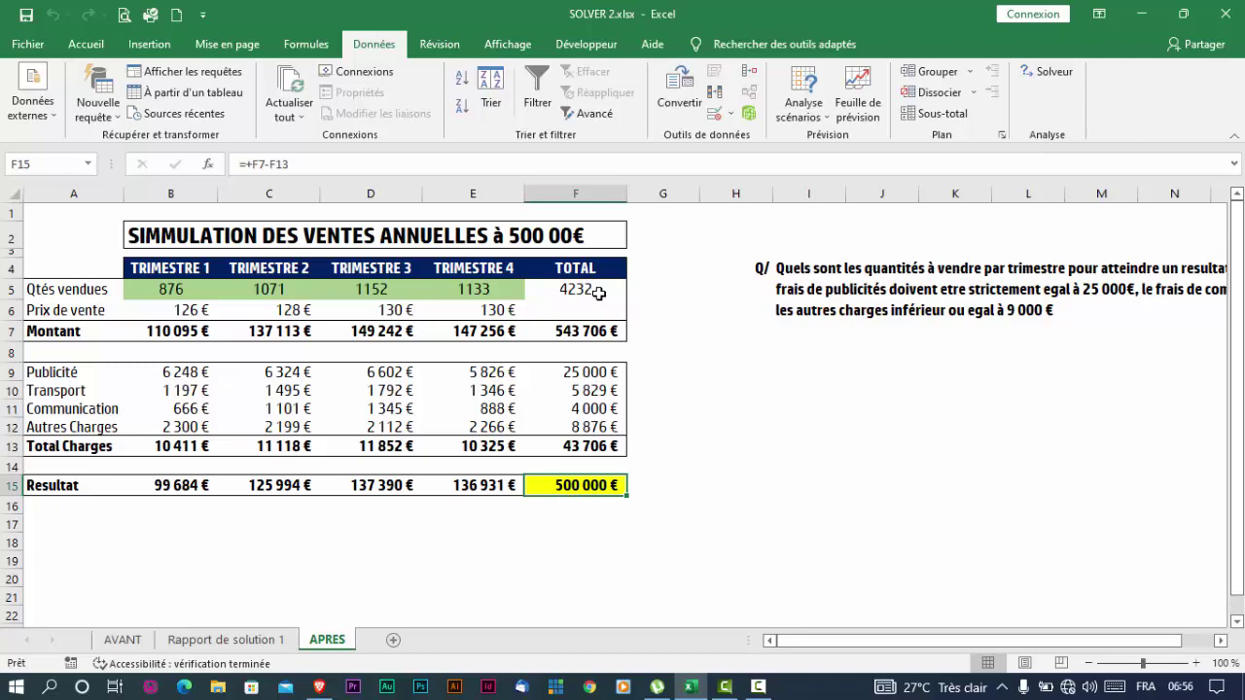
click(130, 644)
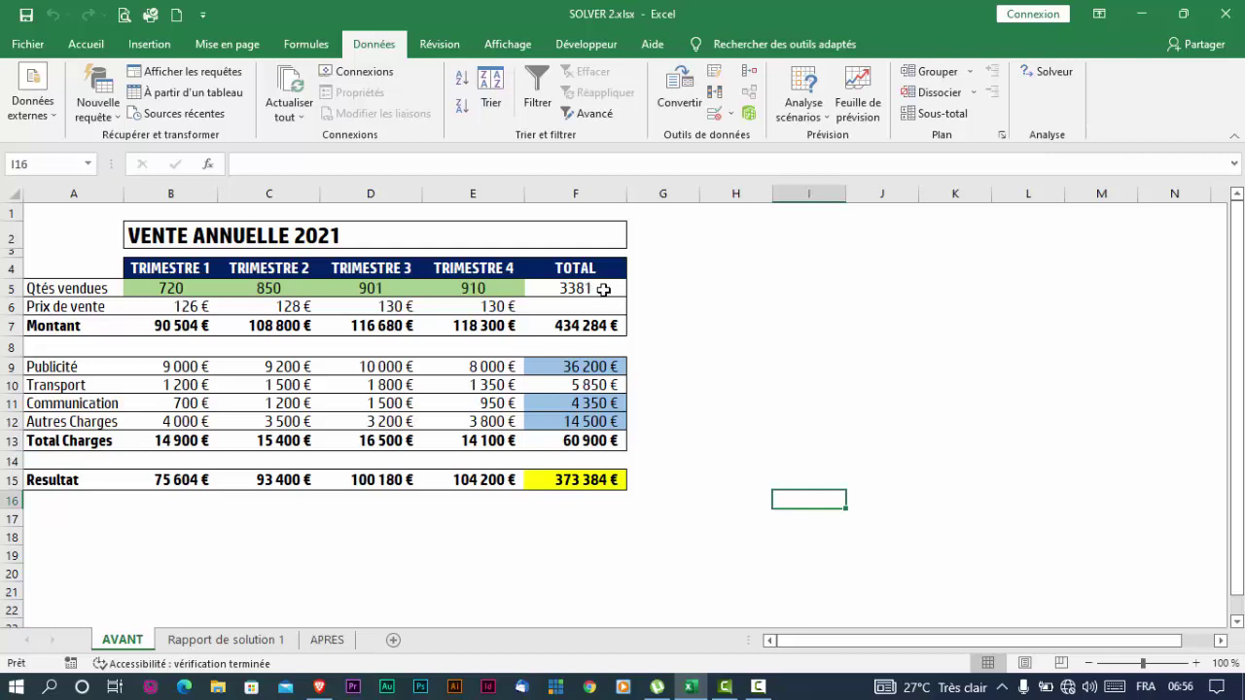
click(327, 639)
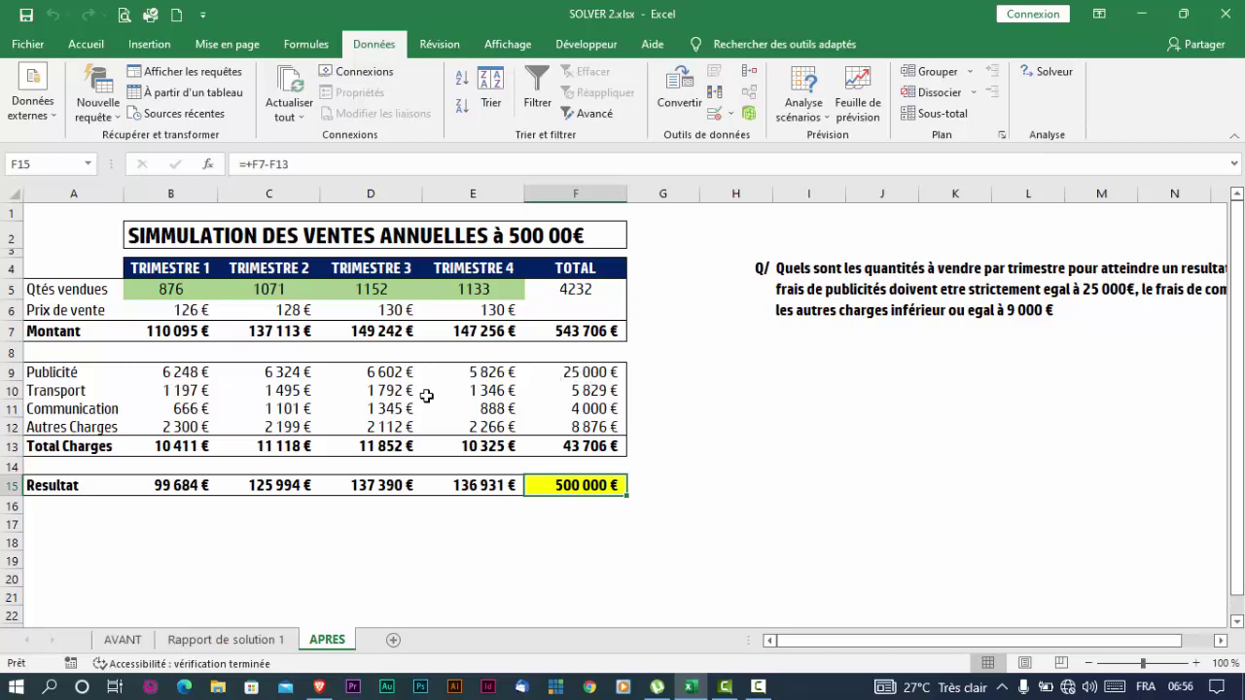
click(571, 372)
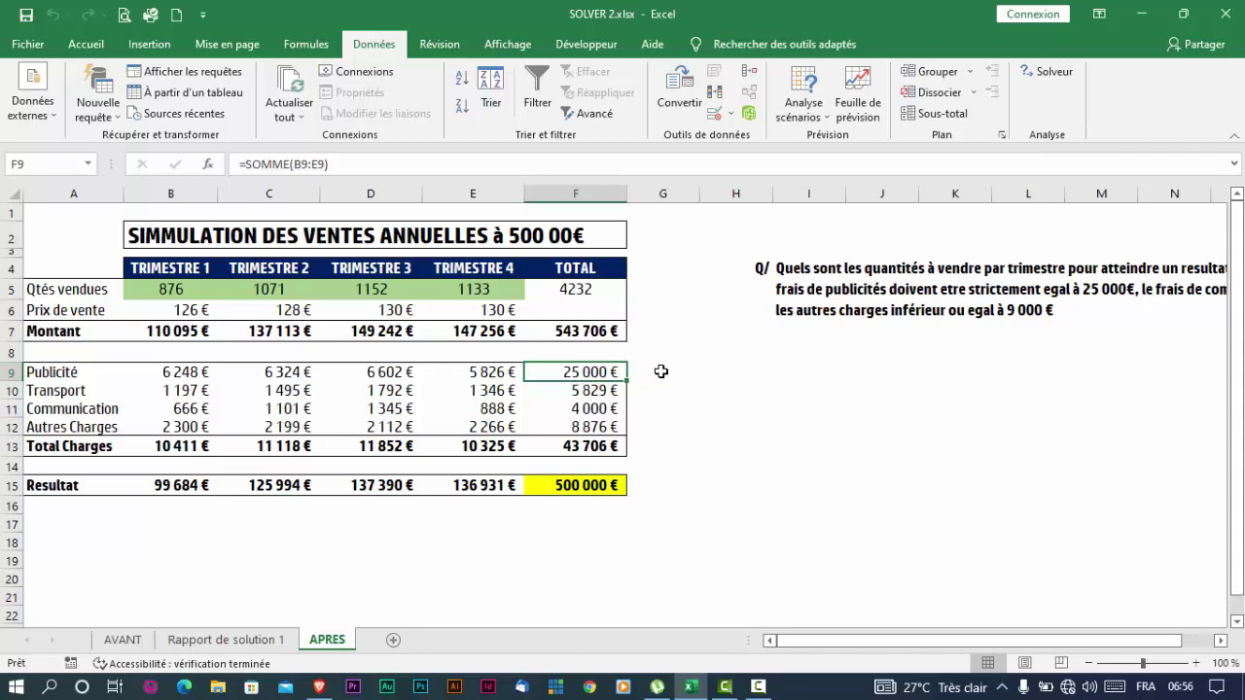
click(595, 410)
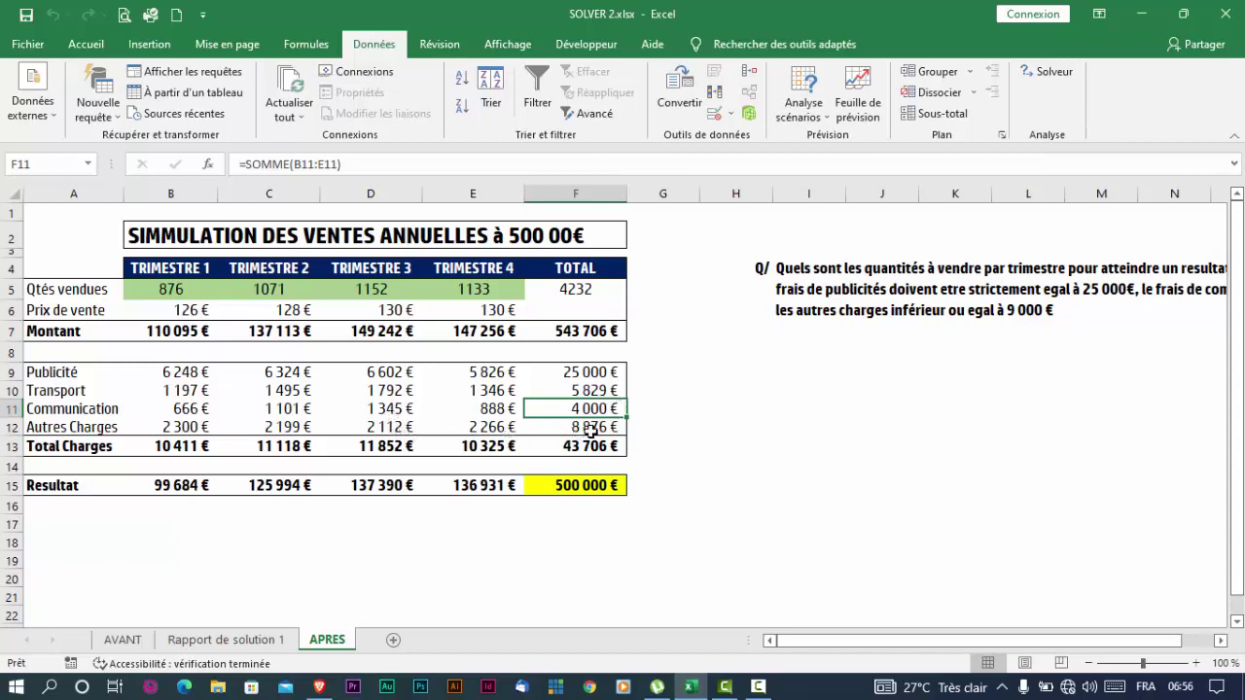
click(588, 432)
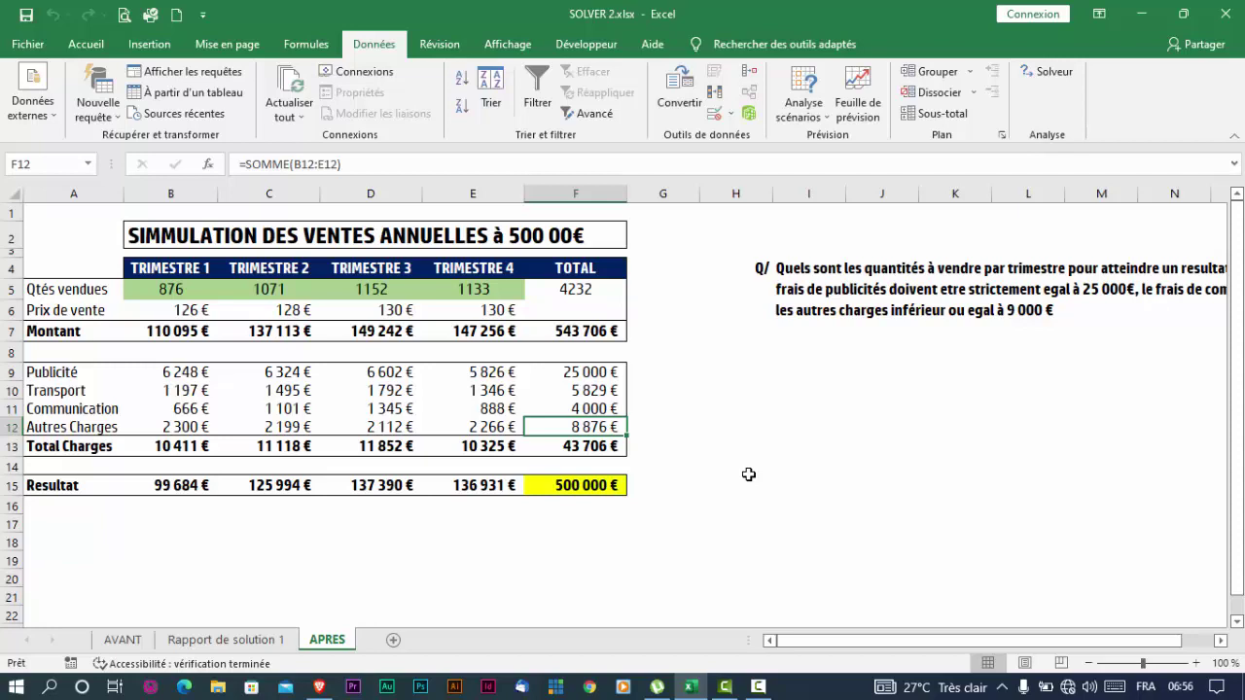
click(571, 446)
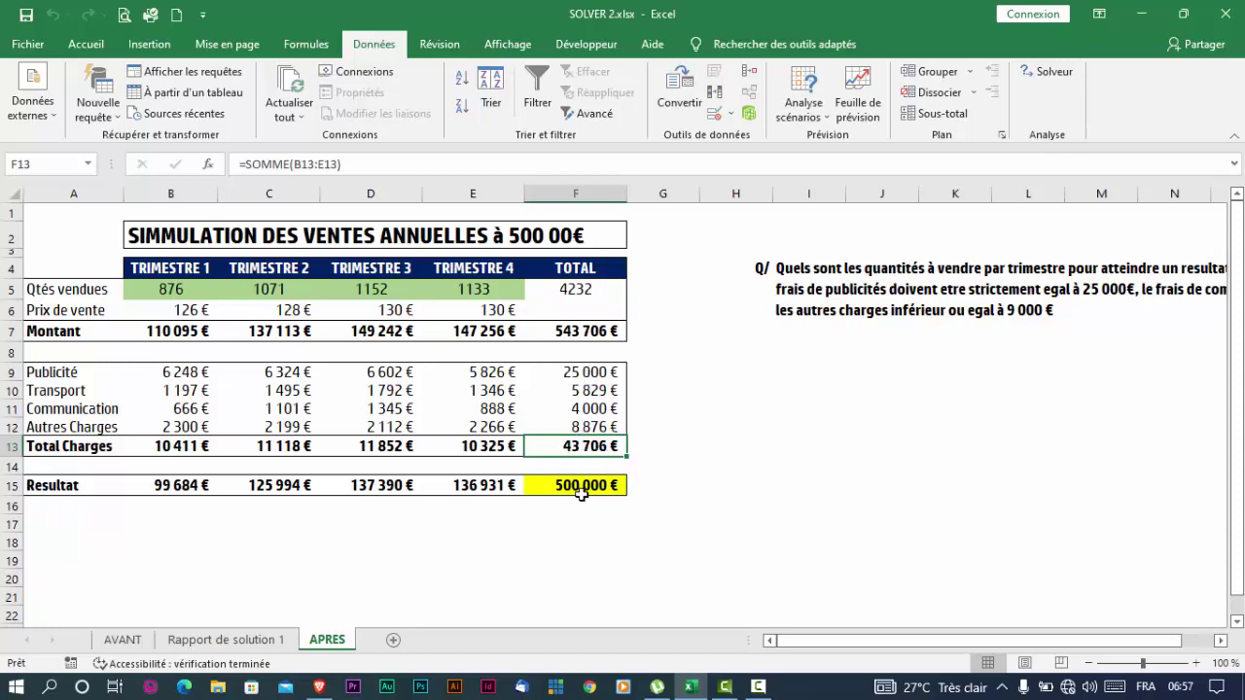
click(564, 486)
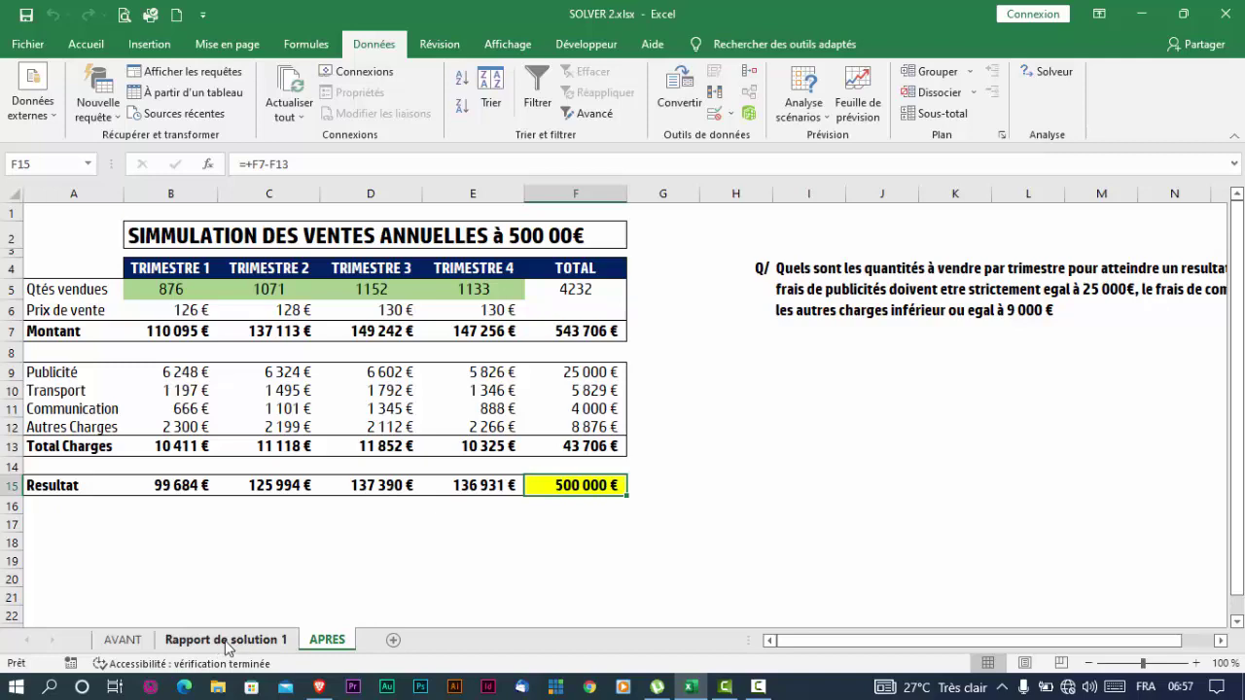
- Review the answer report: objective Resultat TOTAL rose from 373 384 € to 500 000 €
click(227, 640)
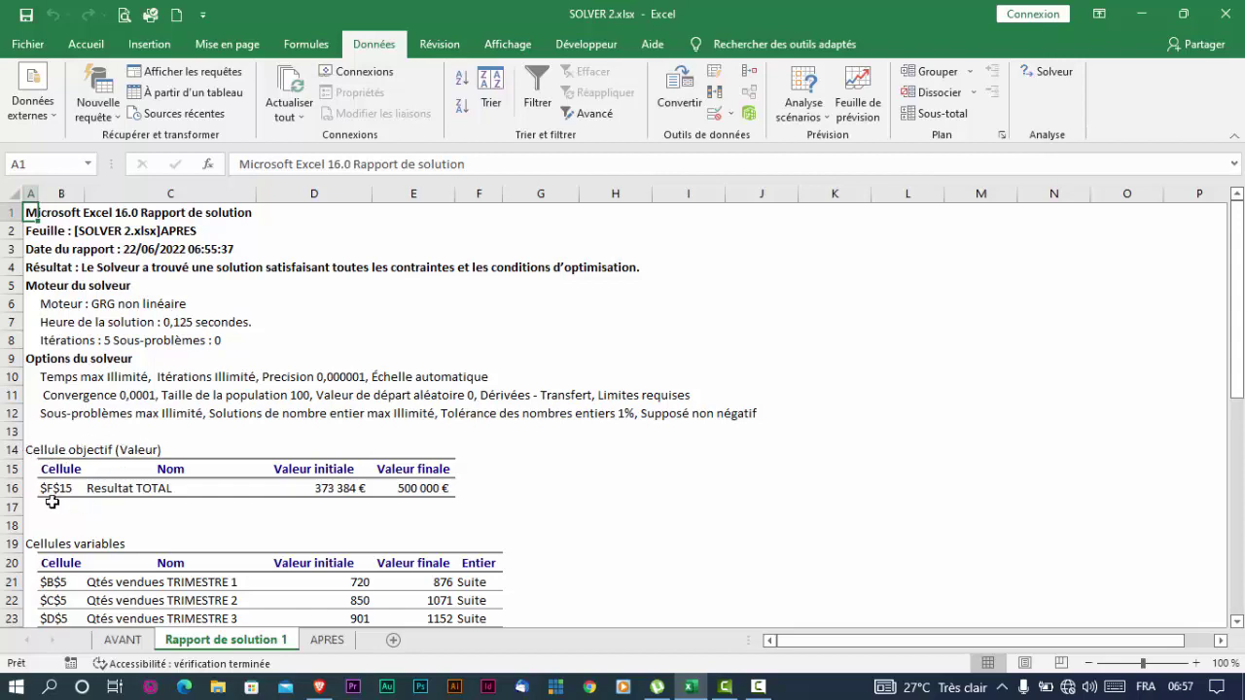
click(134, 489)
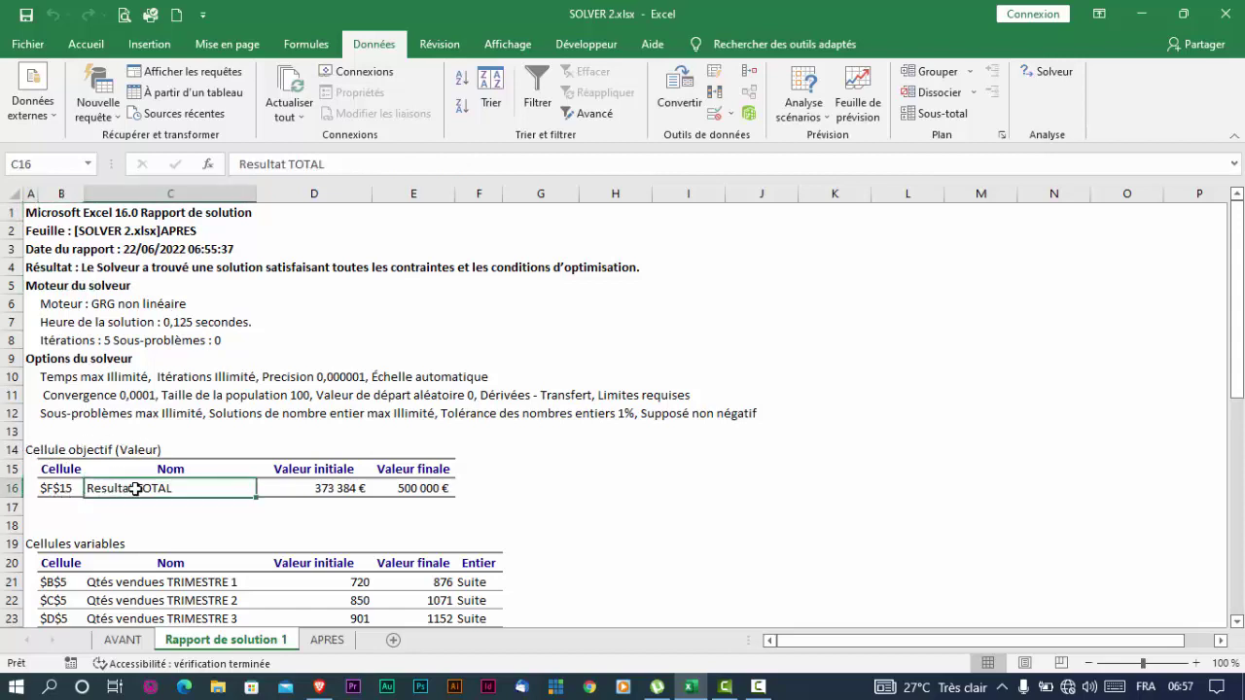
click(340, 490)
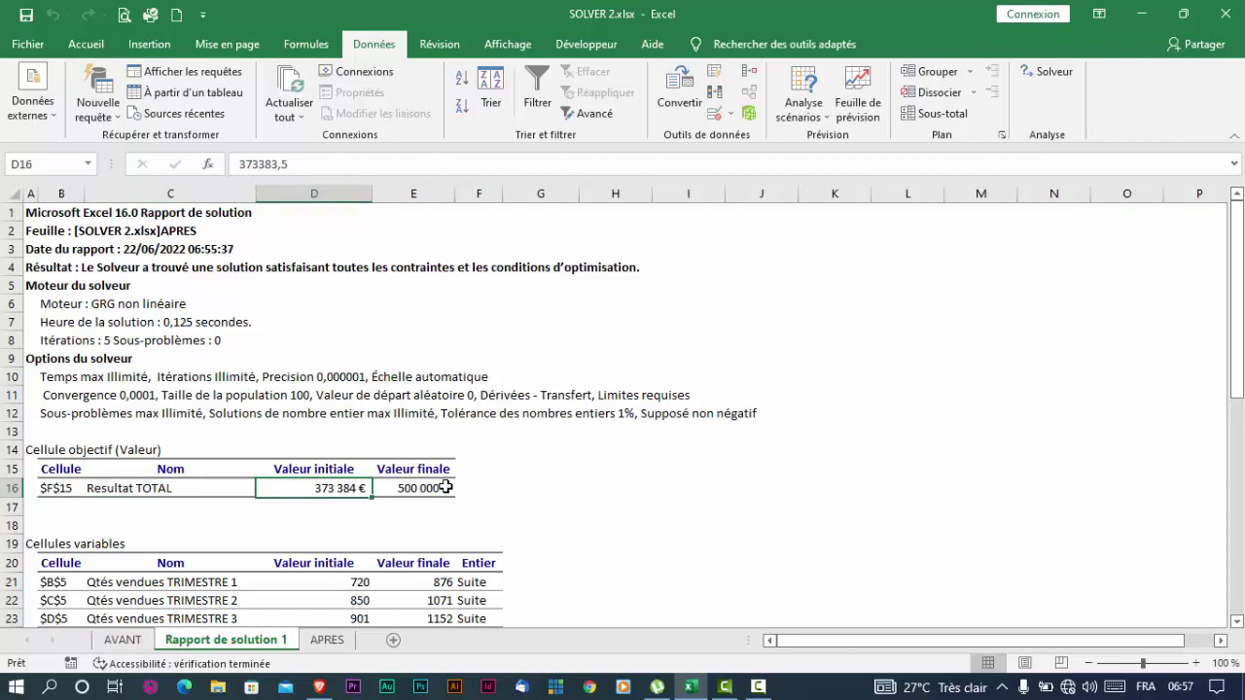
click(447, 486)
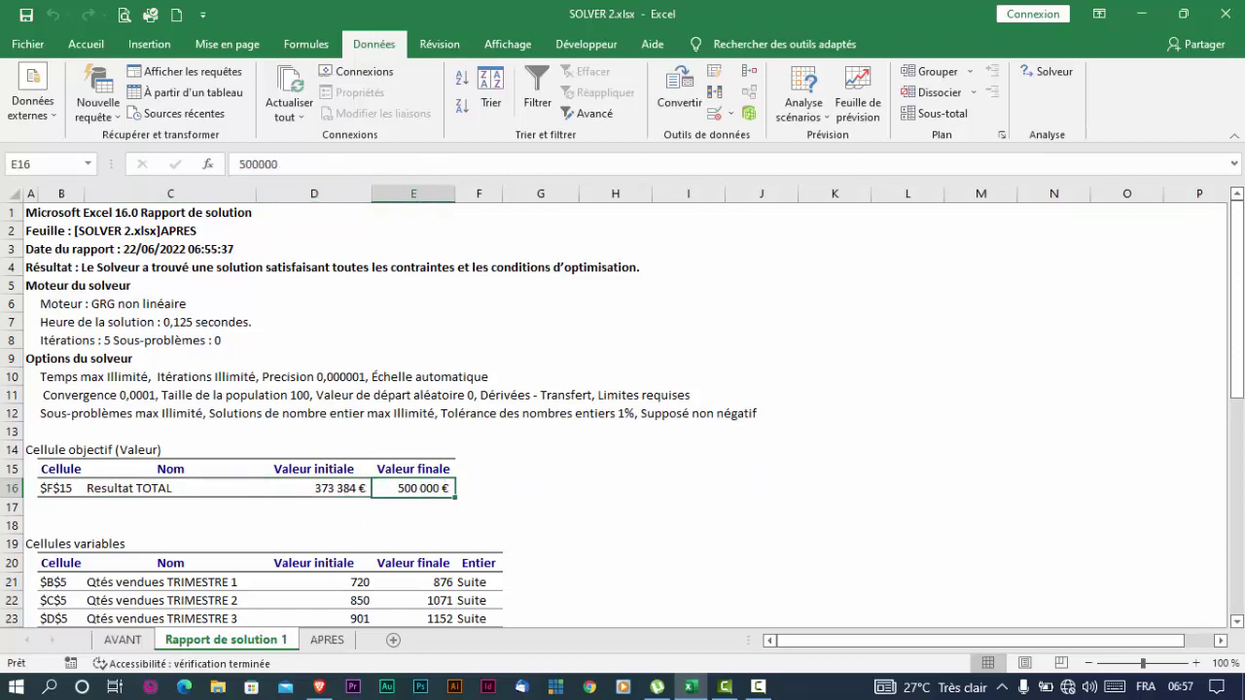
drag(1240, 289, 1235, 409)
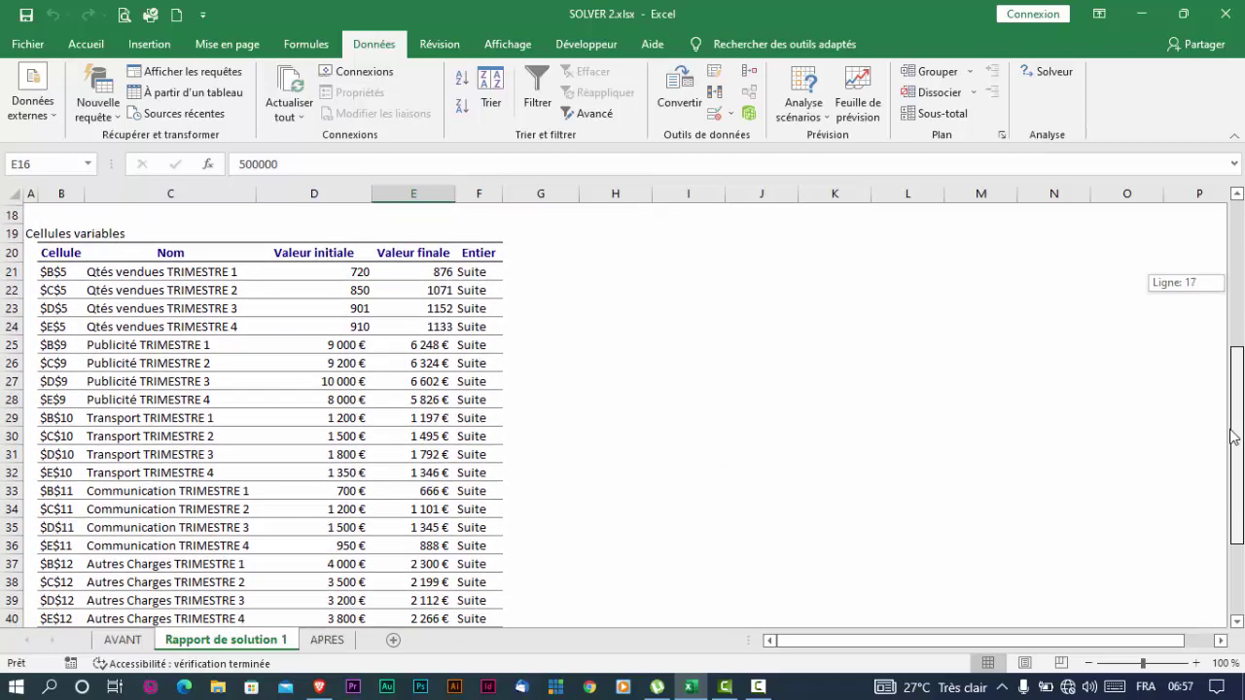
- Look over the report's Contraintes section, then go back to the APRES sheet
drag(1235, 408, 1185, 428)
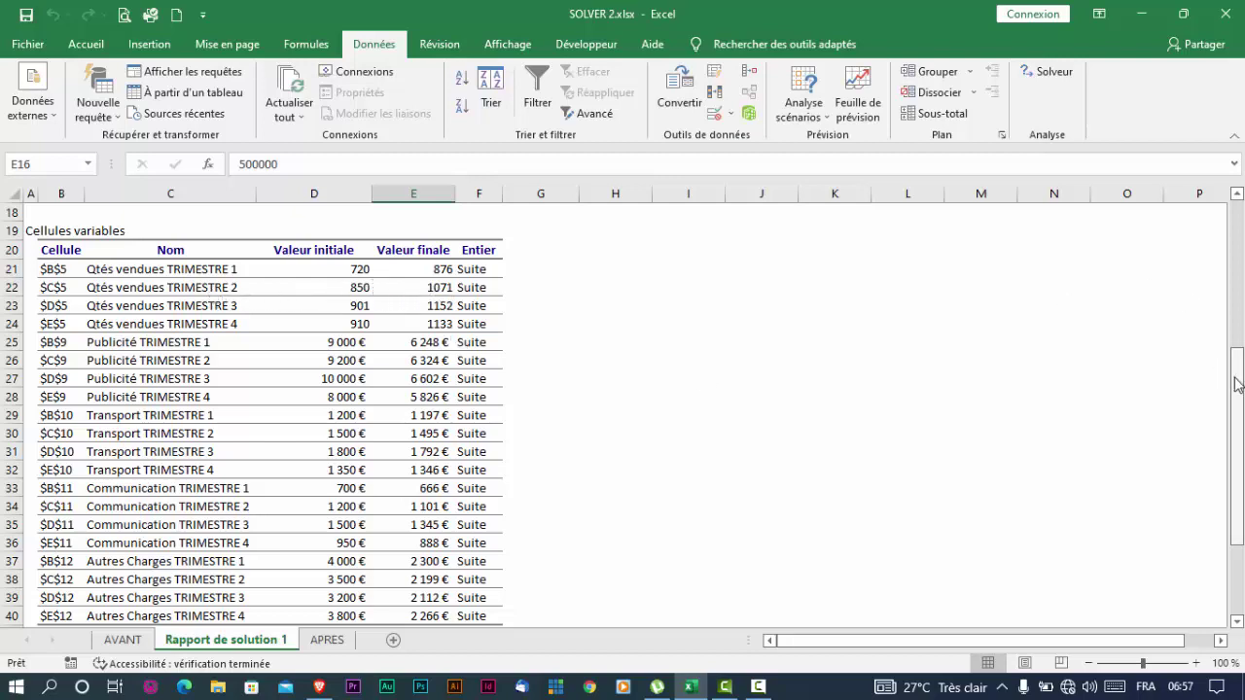
drag(1238, 383, 1238, 476)
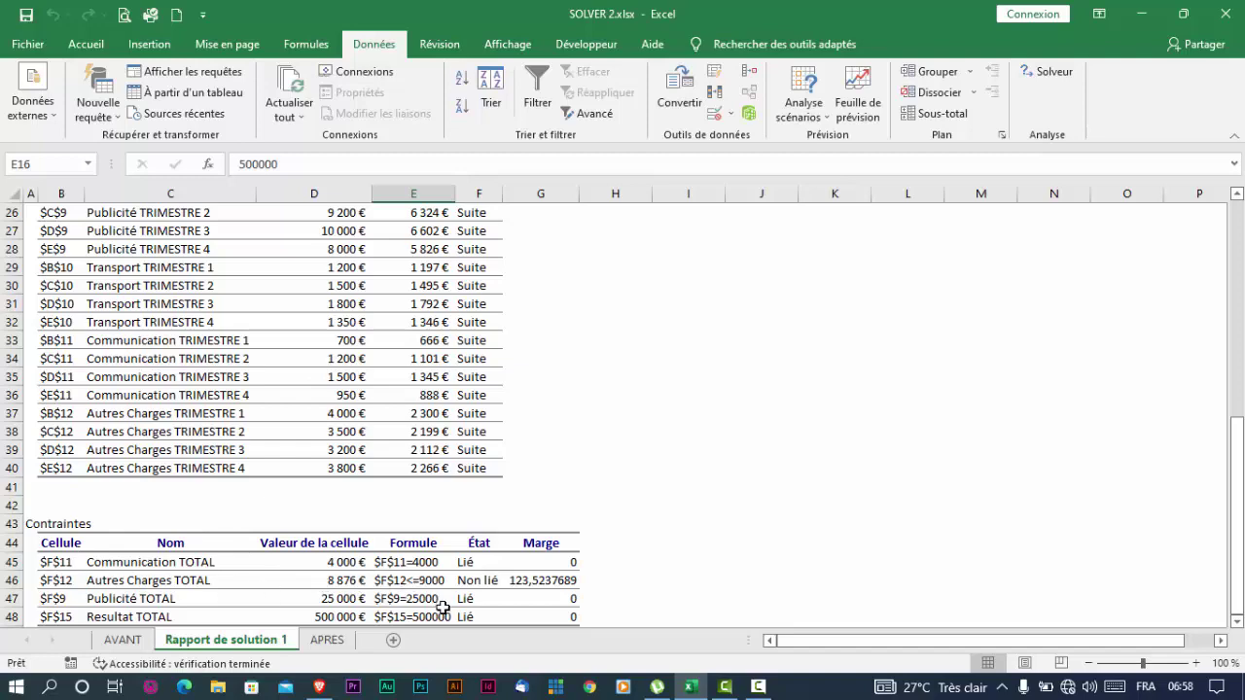
click(327, 640)
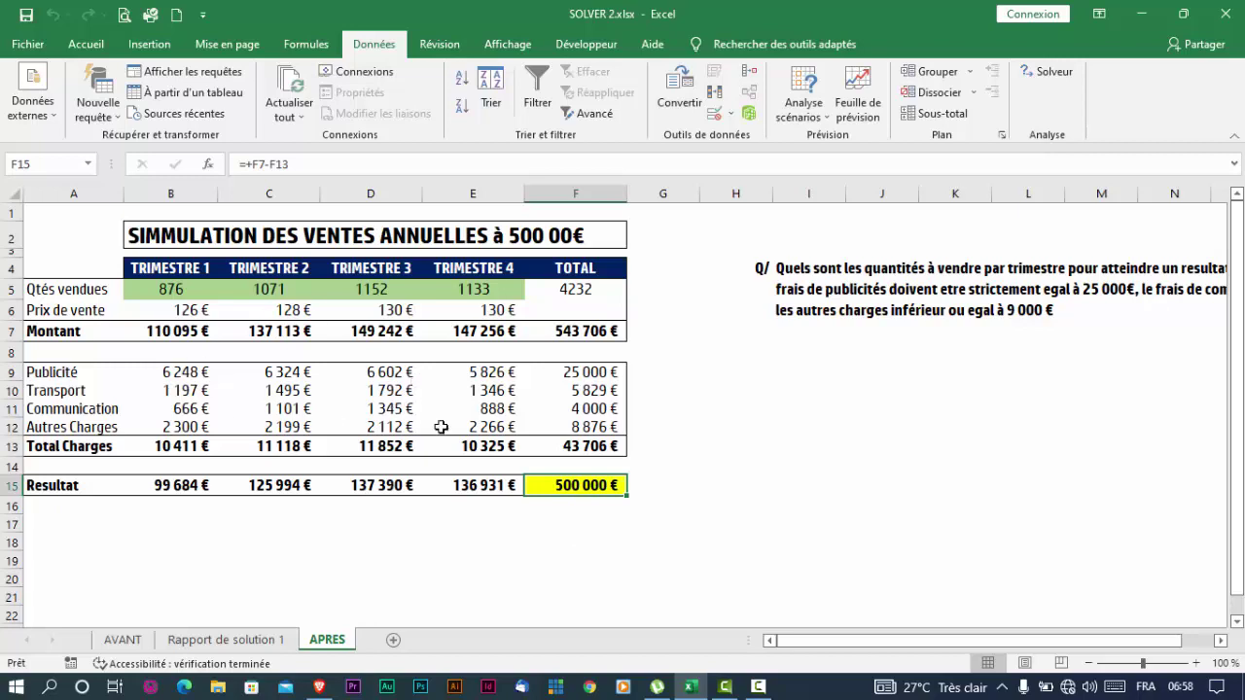
click(29, 47)
click(74, 601)
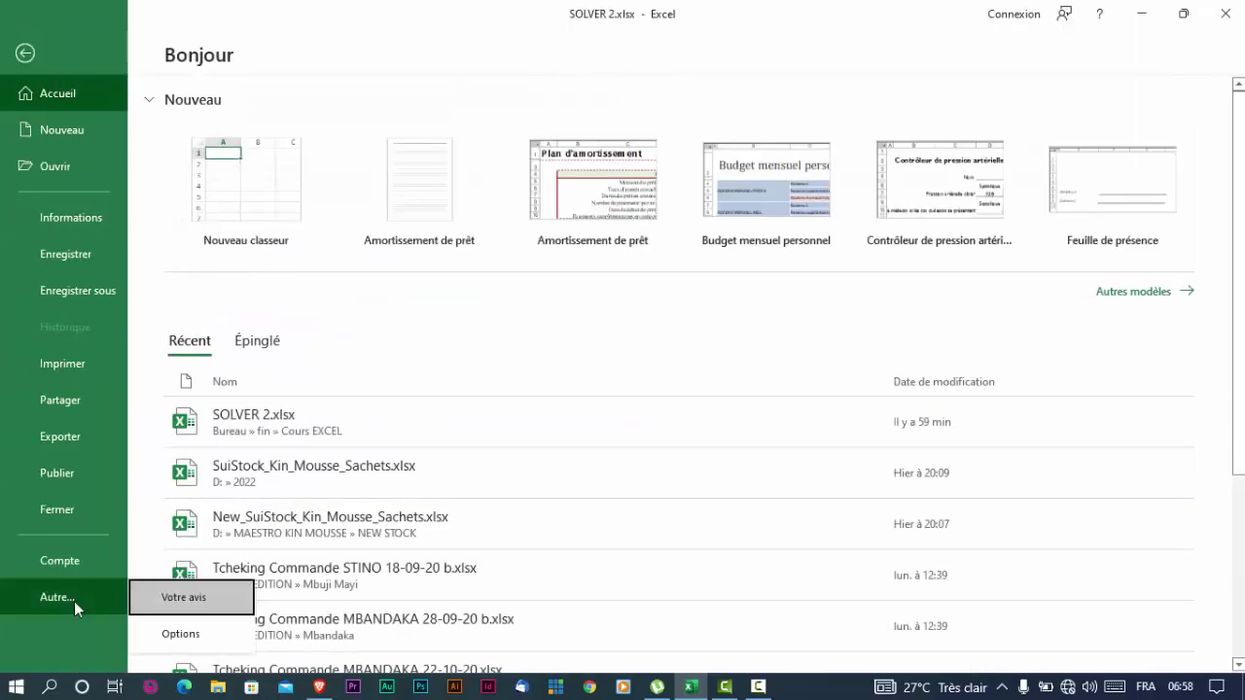
click(208, 628)
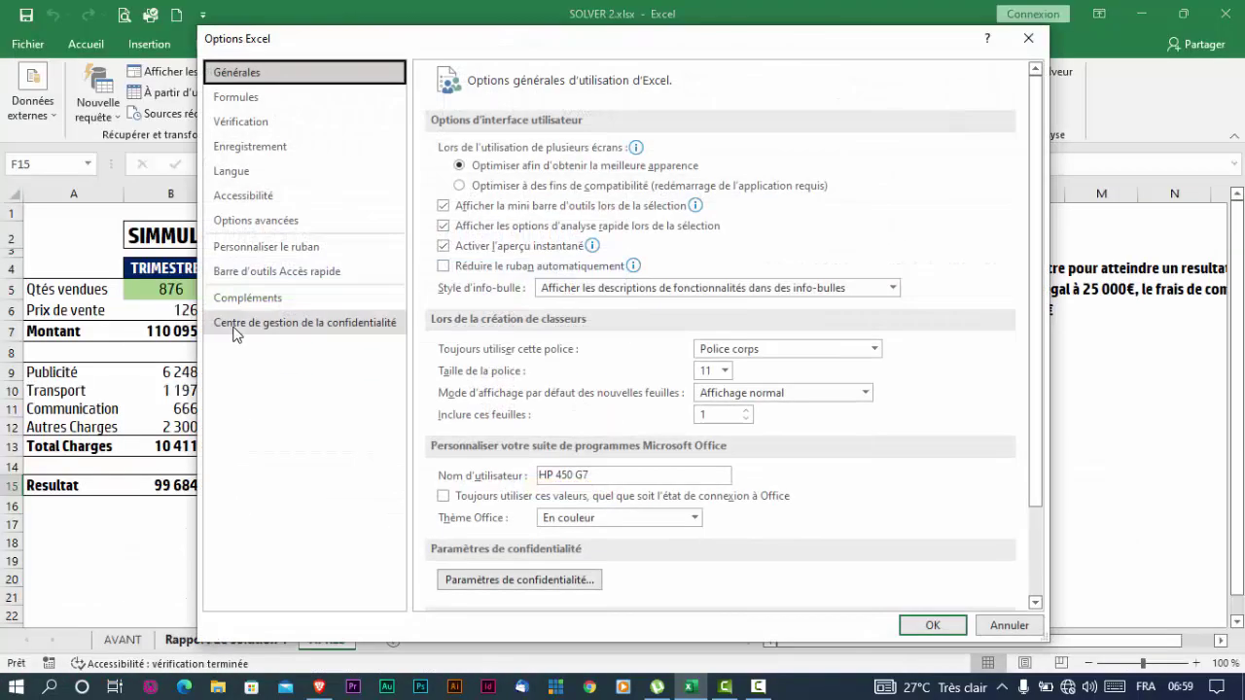
click(237, 303)
click(598, 588)
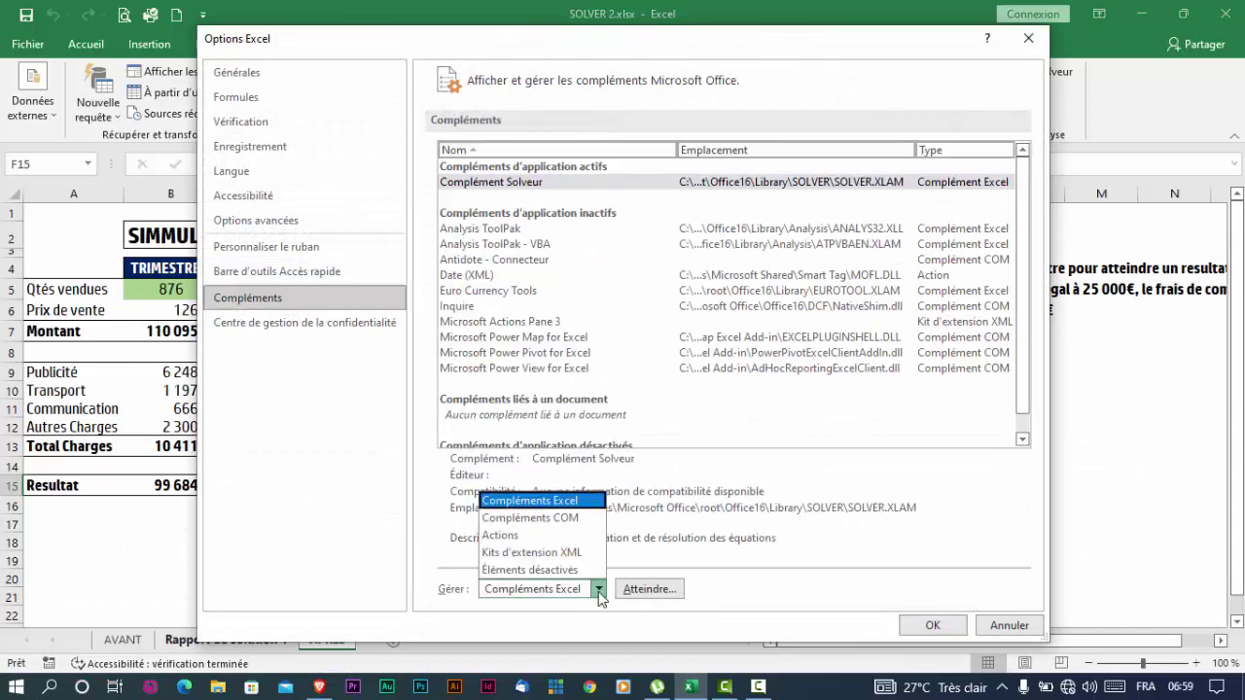
click(598, 589)
click(648, 590)
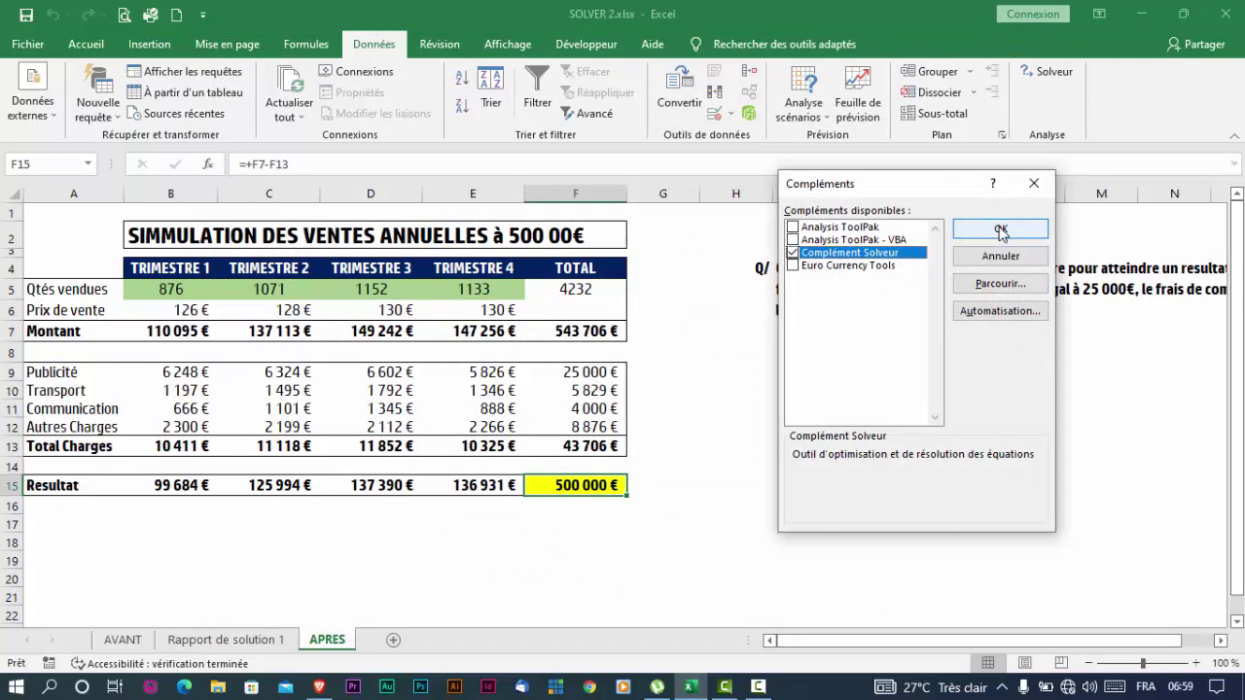
click(1035, 185)
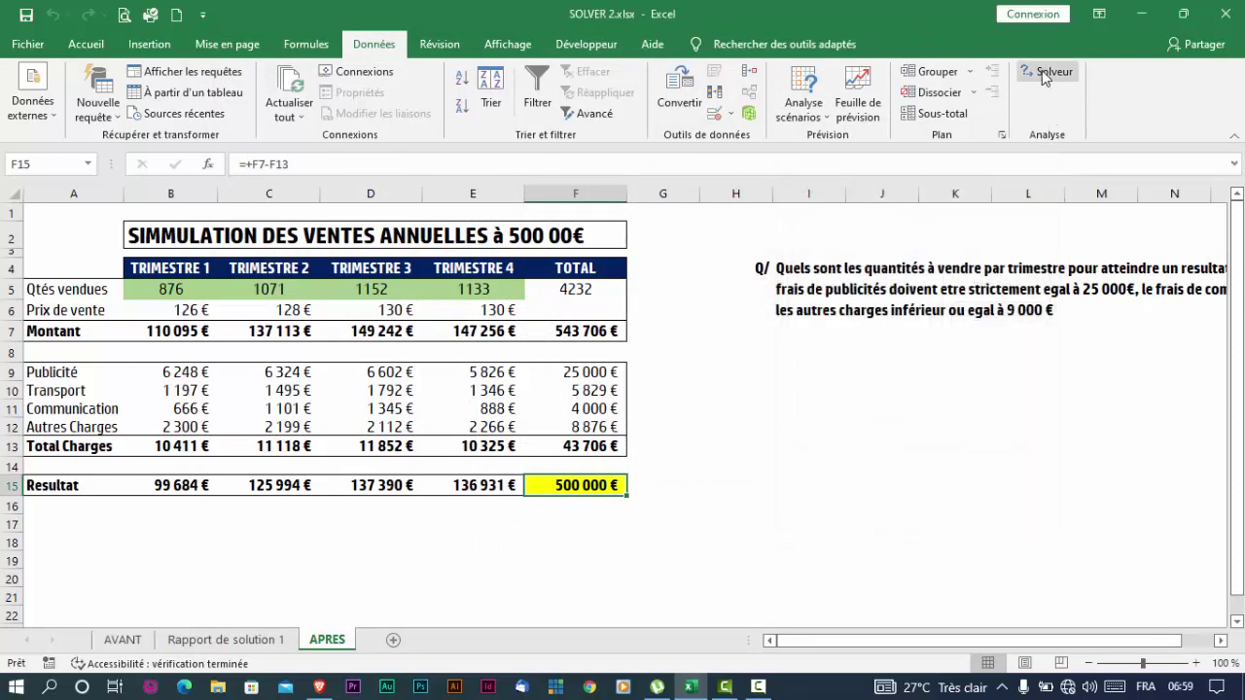